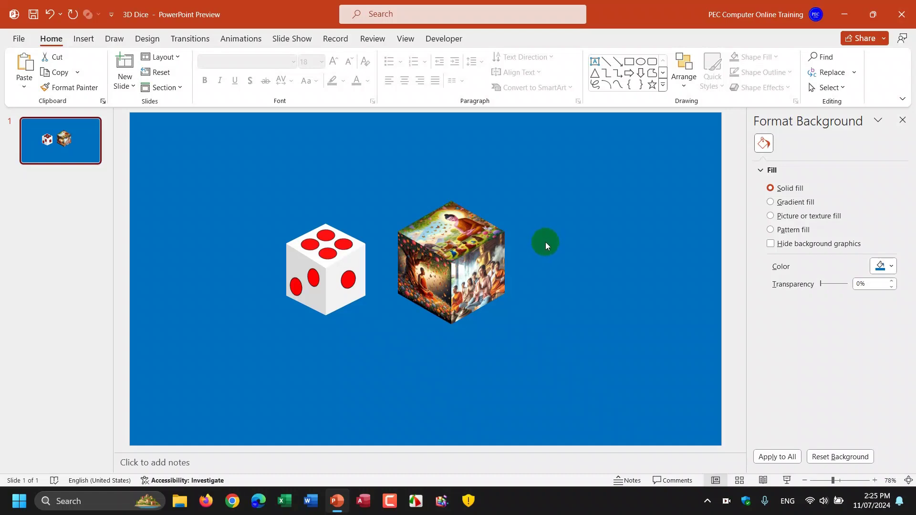
- Add a new Blank layout slide after the dice slide
left_click_drag(739, 493, 615, 495)
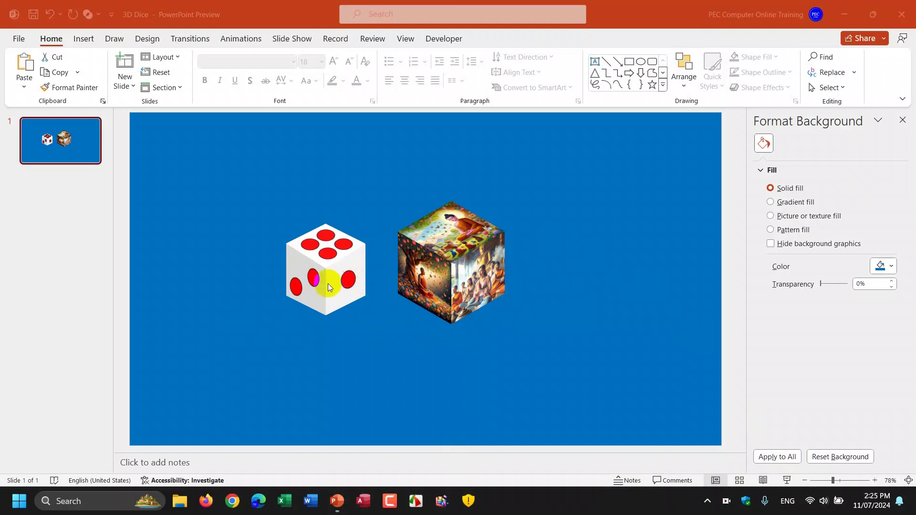
left_click(347, 282)
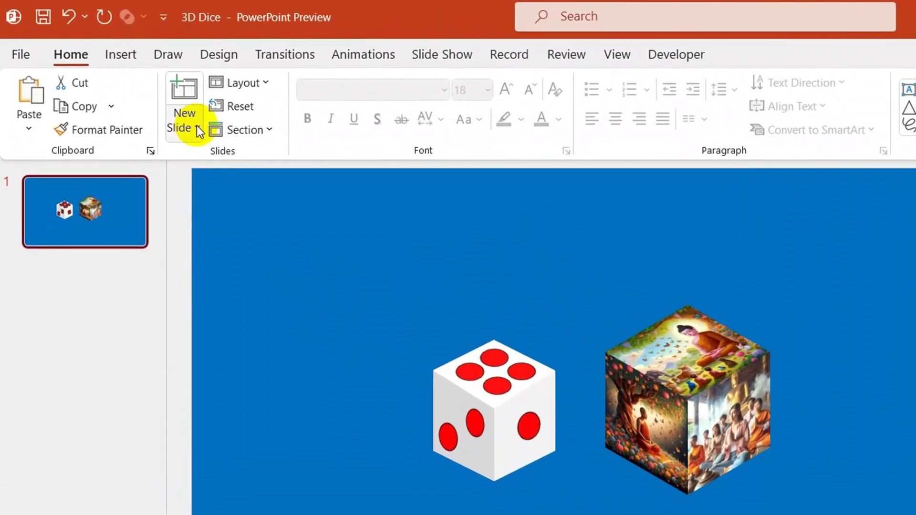
left_click(197, 125)
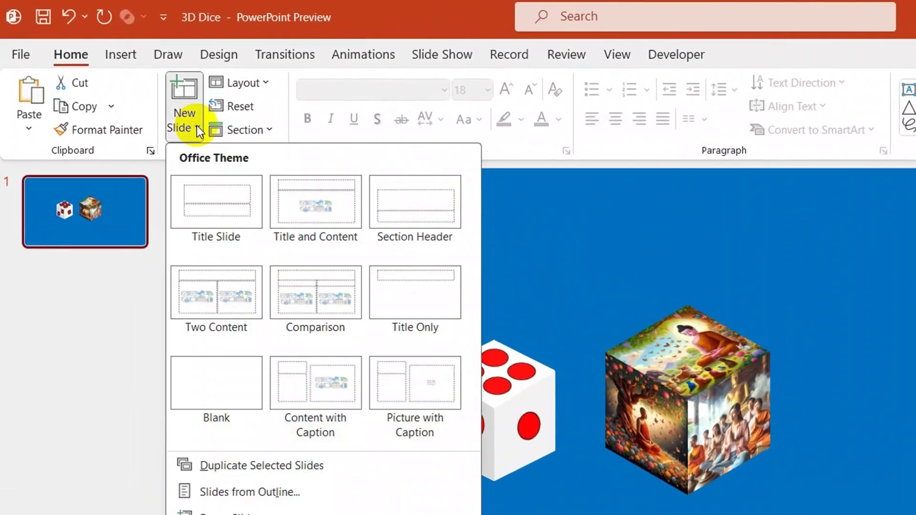
left_click(230, 394)
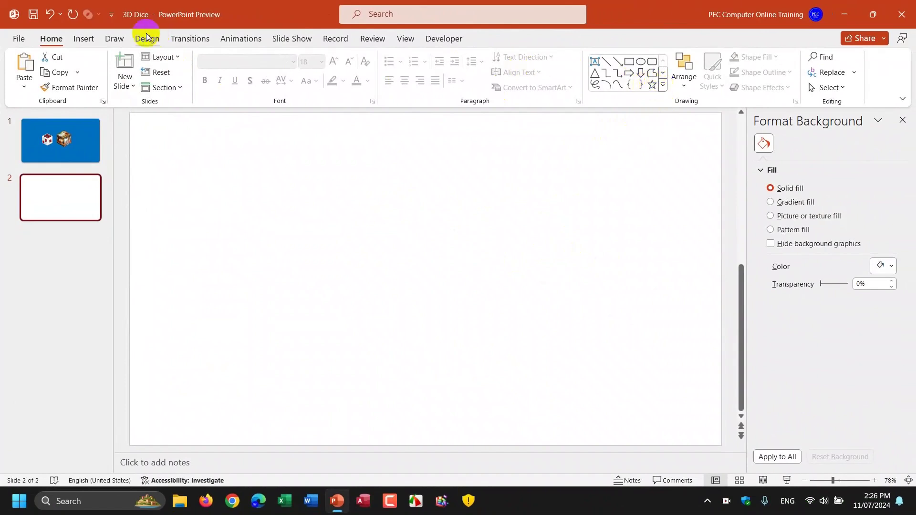
- Expand the full Shapes gallery in the Home tab's Drawing group
left_click(83, 39)
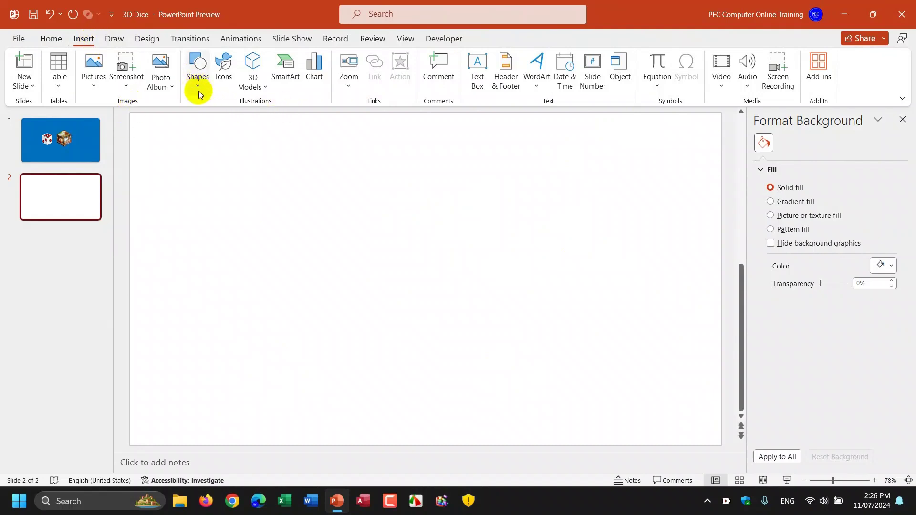
left_click(48, 38)
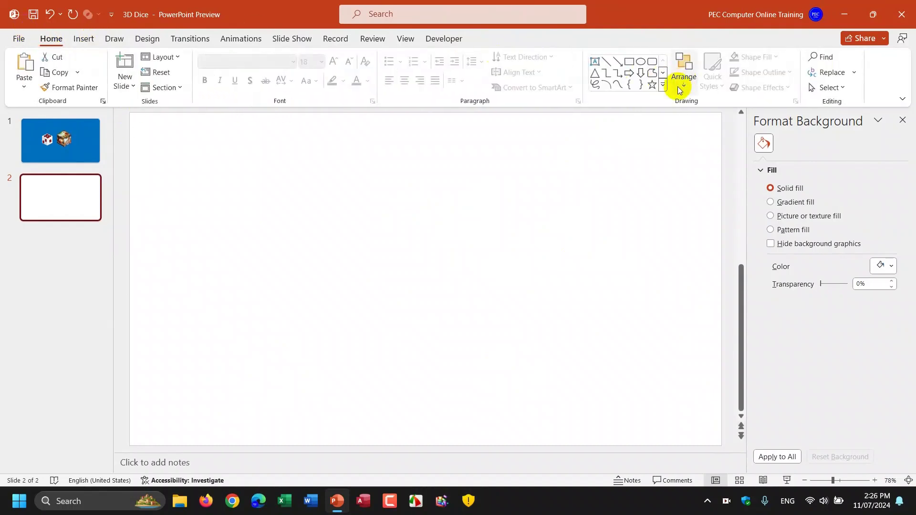
left_click(664, 86)
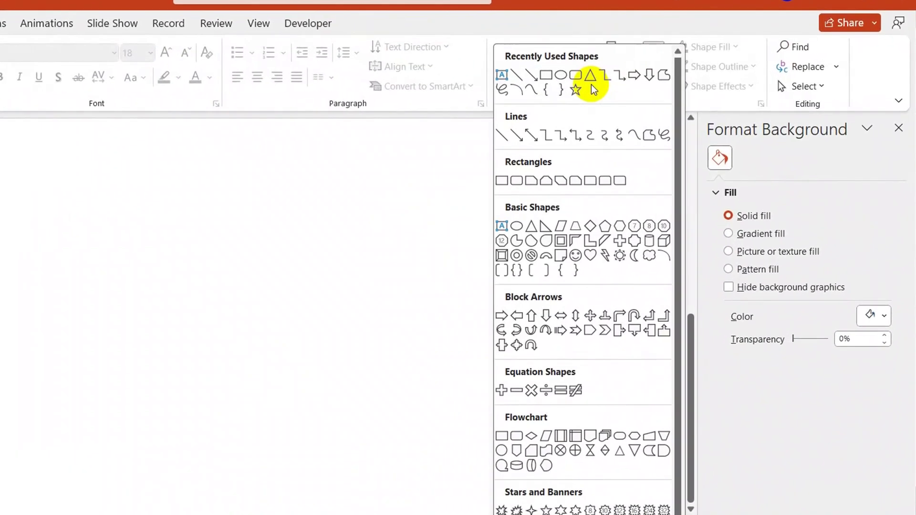
- Draw a blue hexagon near the slide centre and turn on the View guides
left_click(620, 227)
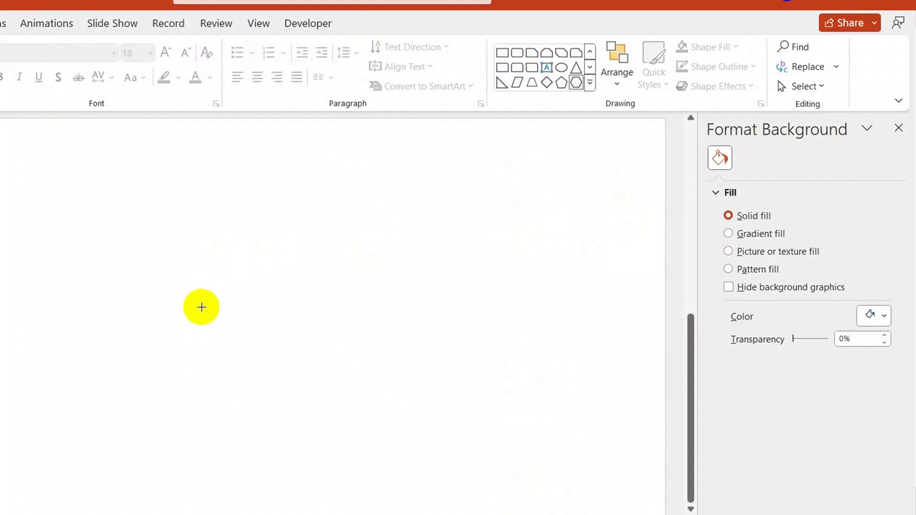
mouse_move(214, 272)
left_mouse_down()
mouse_move(448, 312)
mouse_move(454, 324)
left_mouse_up()
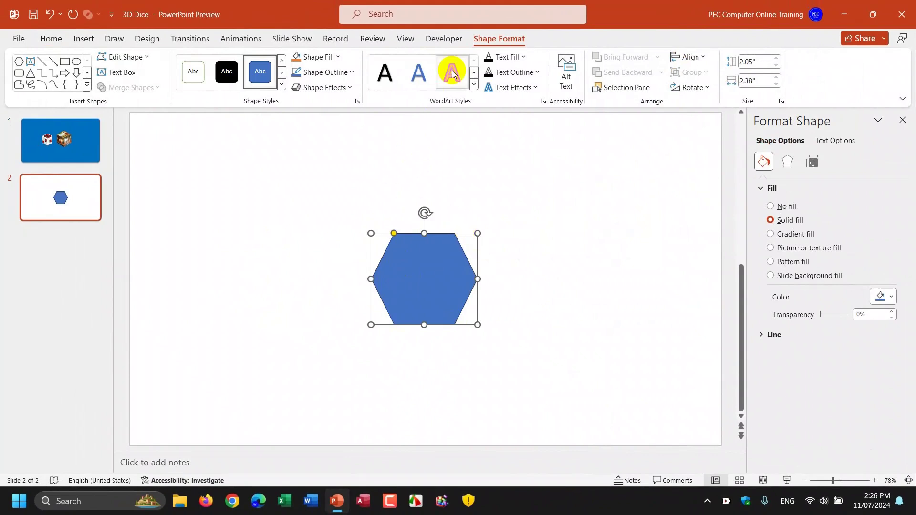
left_click(405, 41)
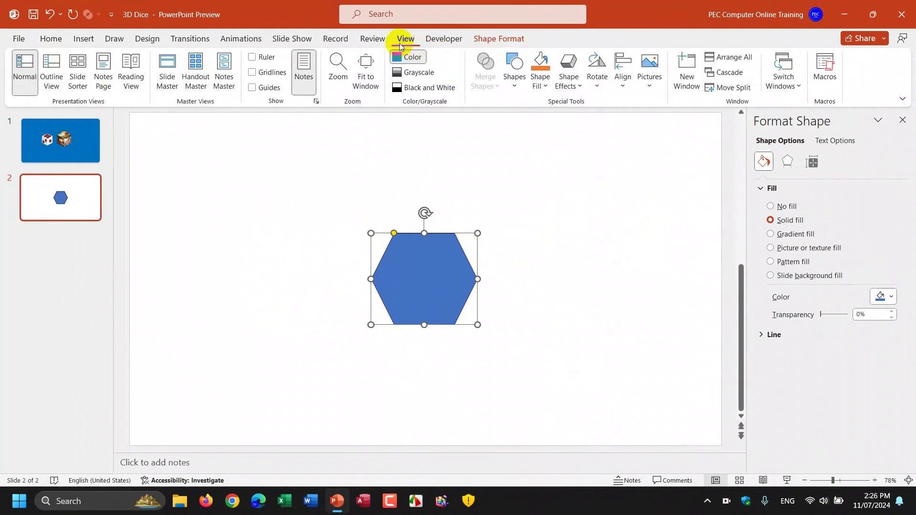
left_click(254, 90)
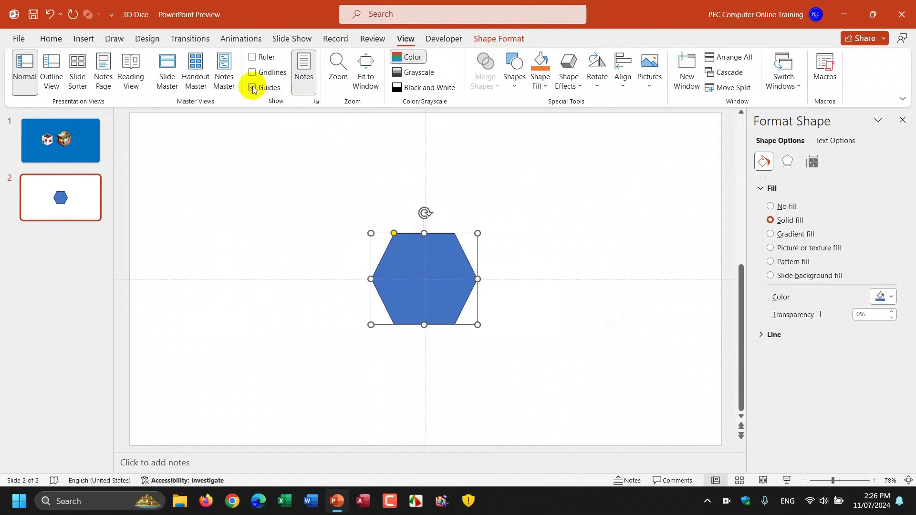
left_click_drag(451, 276, 460, 272)
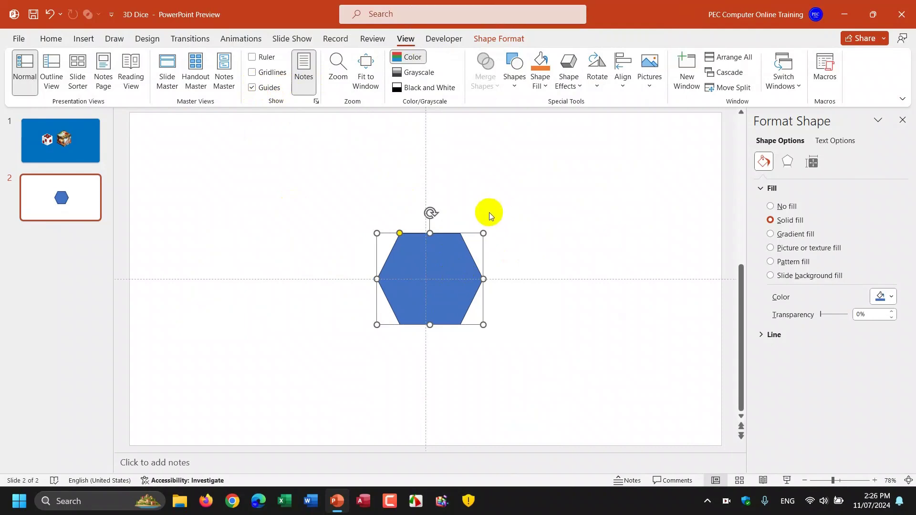
- Align the hexagon to the slide's centre and middle, and set No Outline
left_click(496, 38)
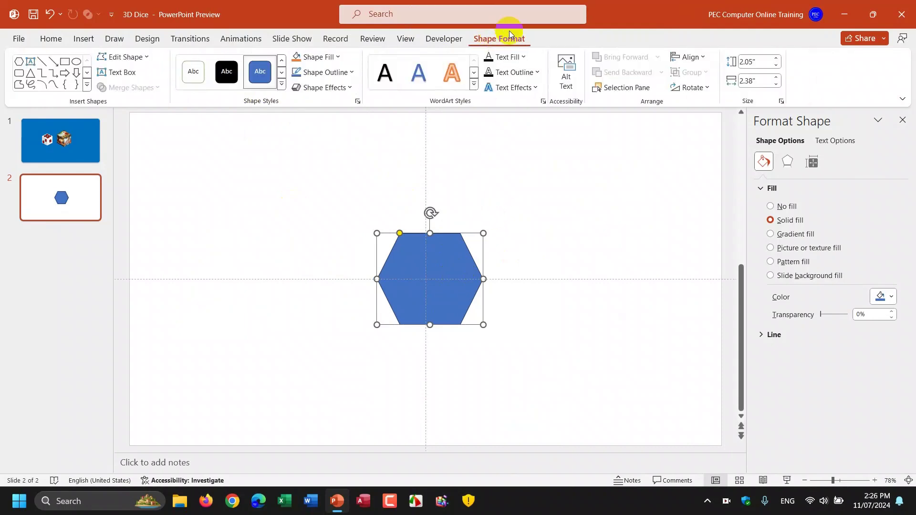
left_click(701, 56)
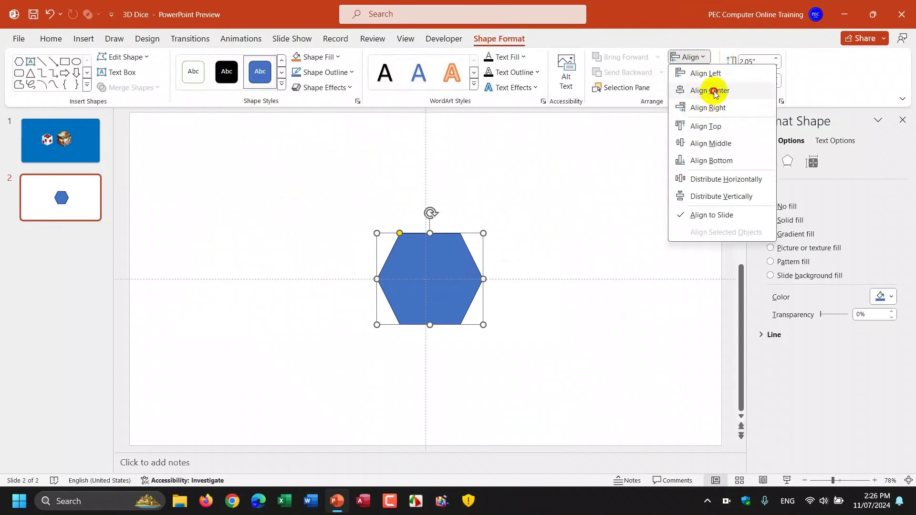
left_click(711, 88)
left_click(702, 57)
left_click(716, 143)
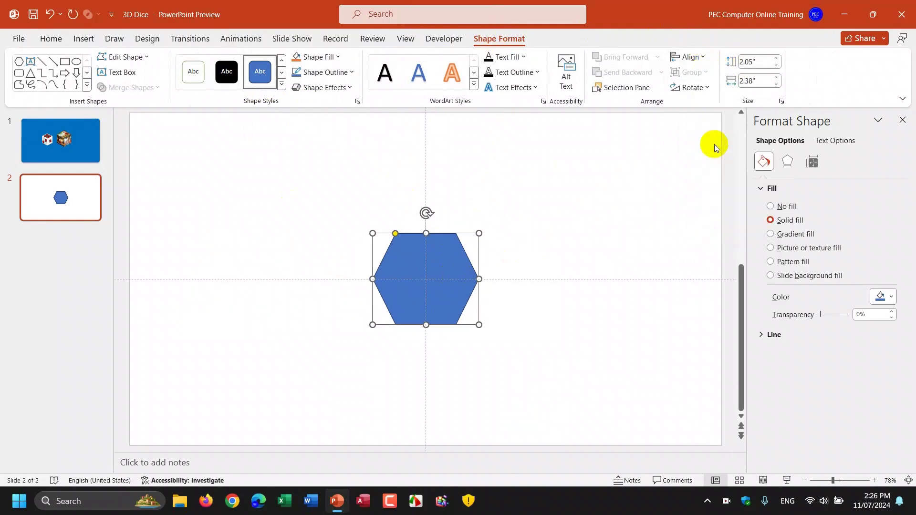
left_click(352, 72)
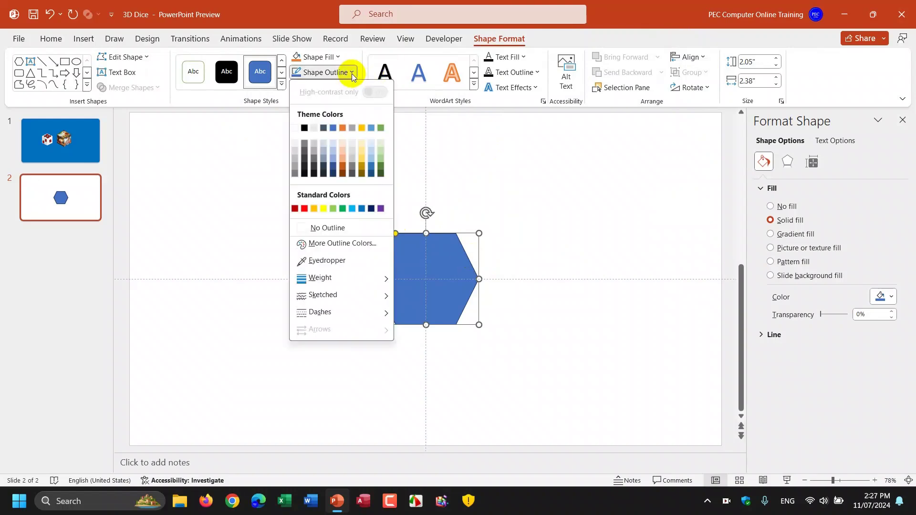
left_click(308, 230)
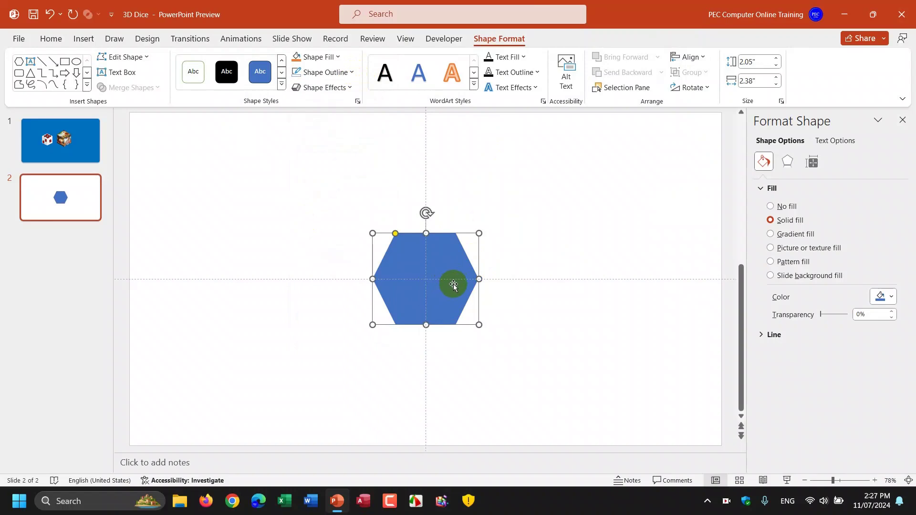
- Duplicate the hexagon with Ctrl+D, give the copy the orange style, and centre it
key("ctrl+d")
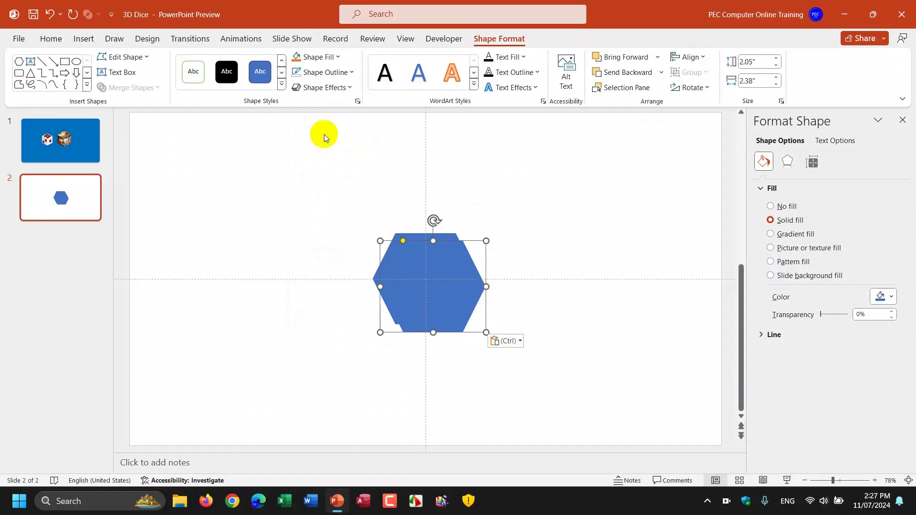
left_click(298, 60)
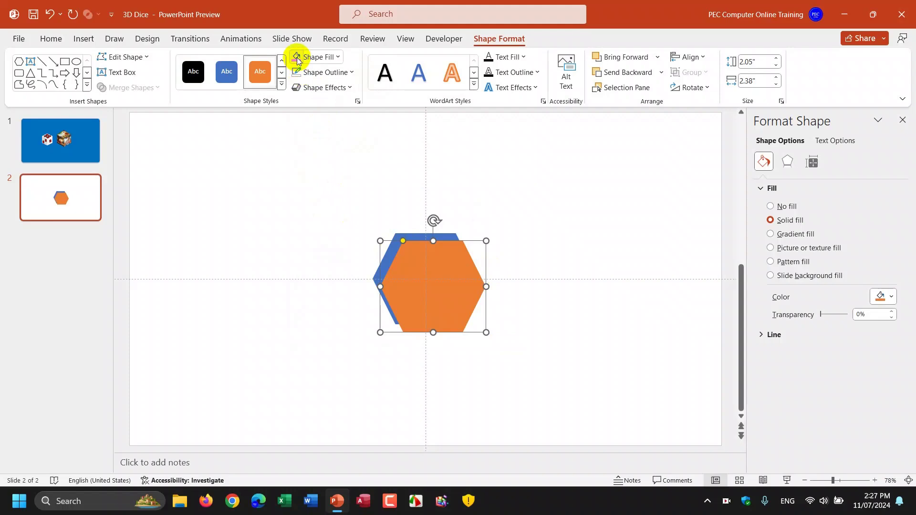
left_click(465, 287)
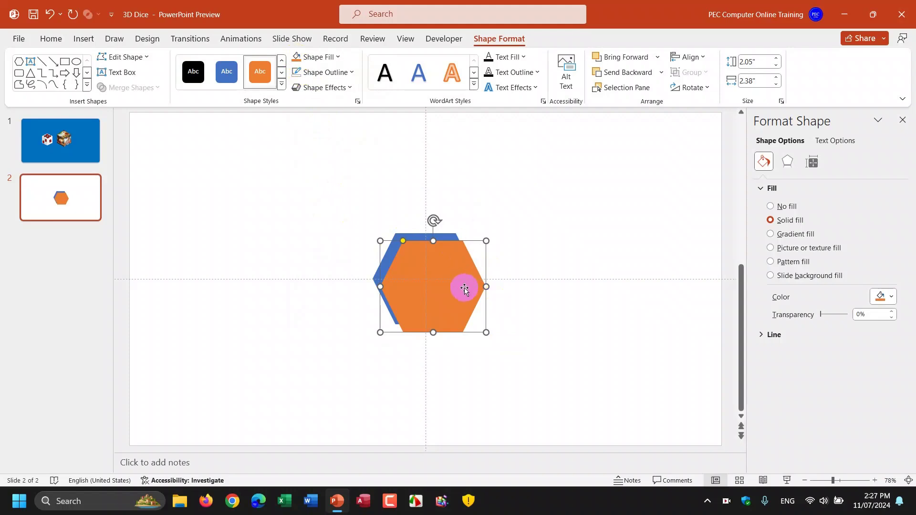
left_click(689, 58)
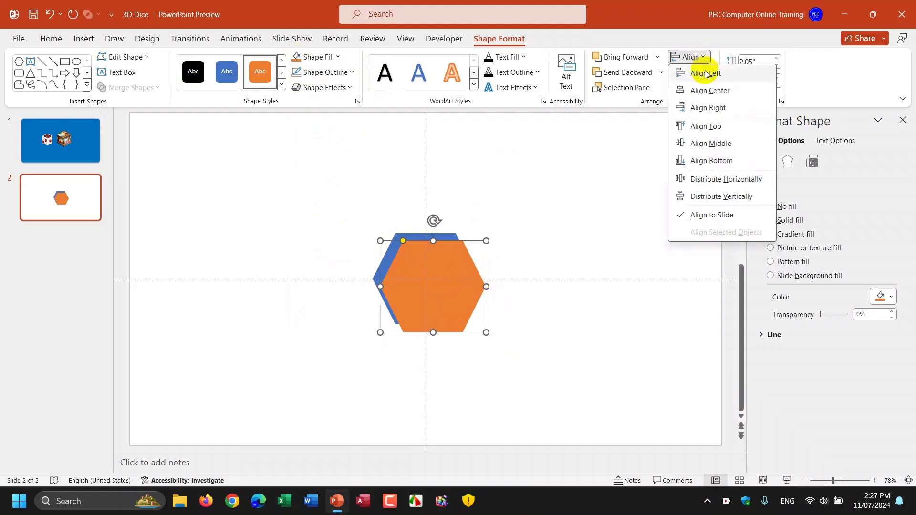
left_click(710, 91)
left_click(690, 57)
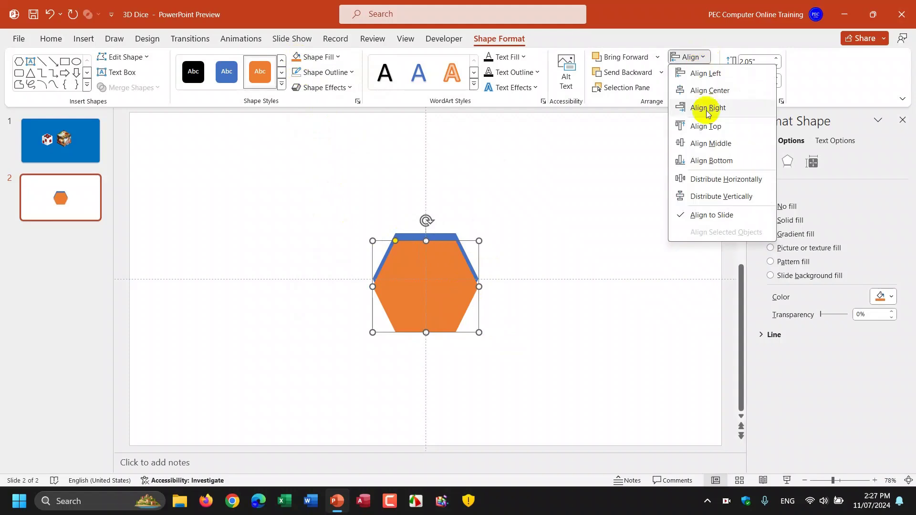
left_click(712, 145)
- Rotate both hexagons 90° and stack the orange one exactly over the blue one
left_click(422, 293)
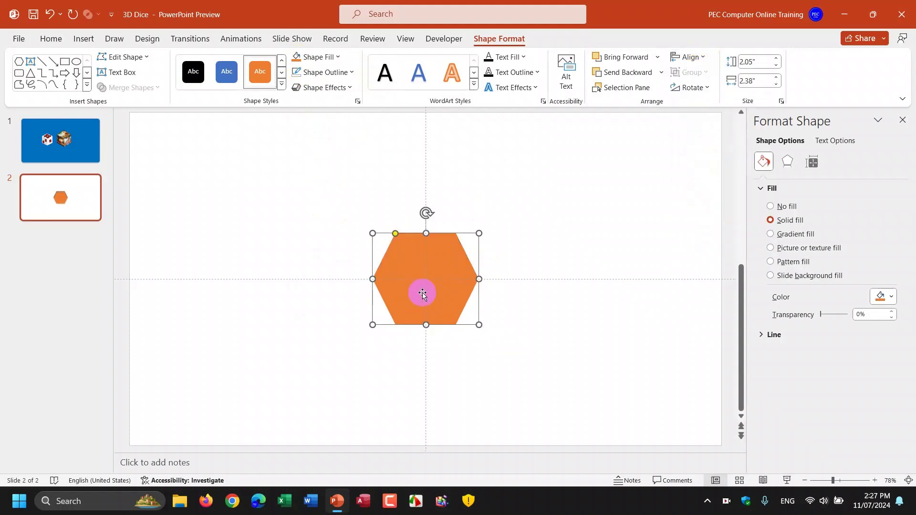
left_click(401, 268)
left_click(447, 271)
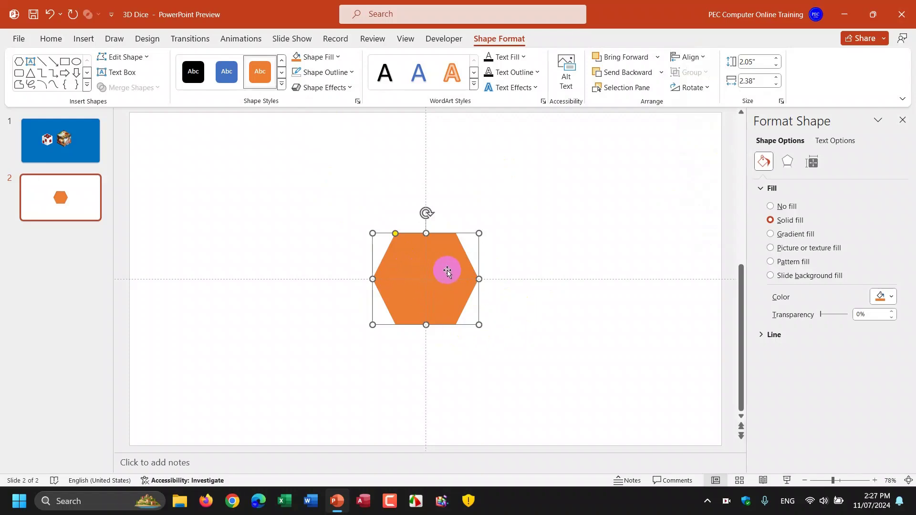
left_click_drag(448, 272, 654, 245)
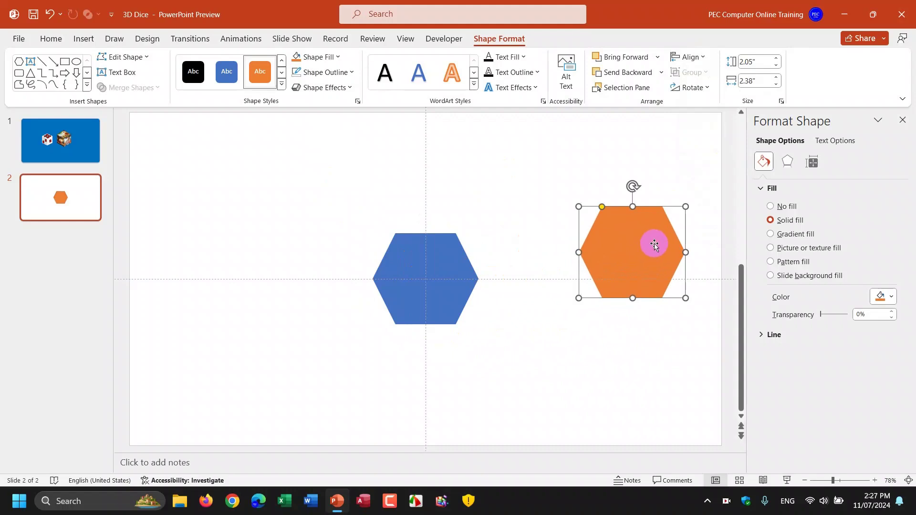
left_click(445, 263)
mouse_move(426, 211)
left_mouse_down()
mouse_move(443, 213)
mouse_move(469, 282)
left_mouse_up()
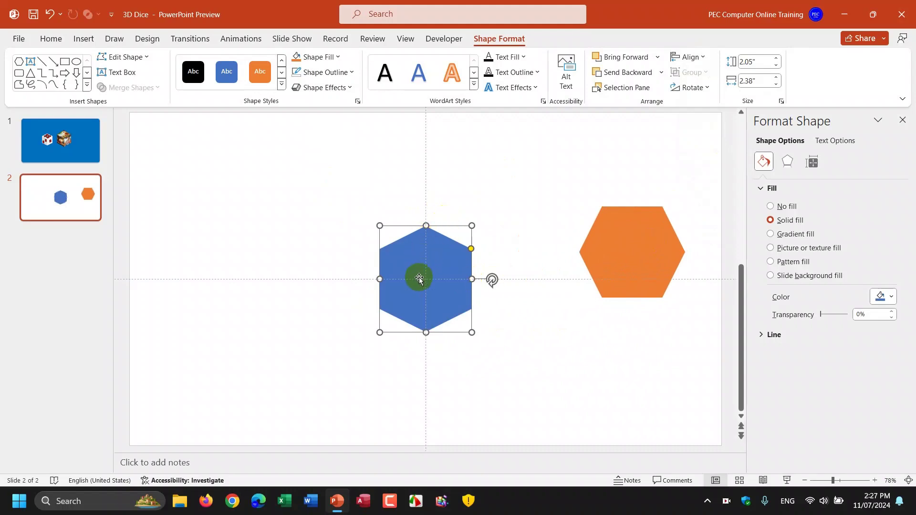
left_click_drag(613, 238, 414, 268)
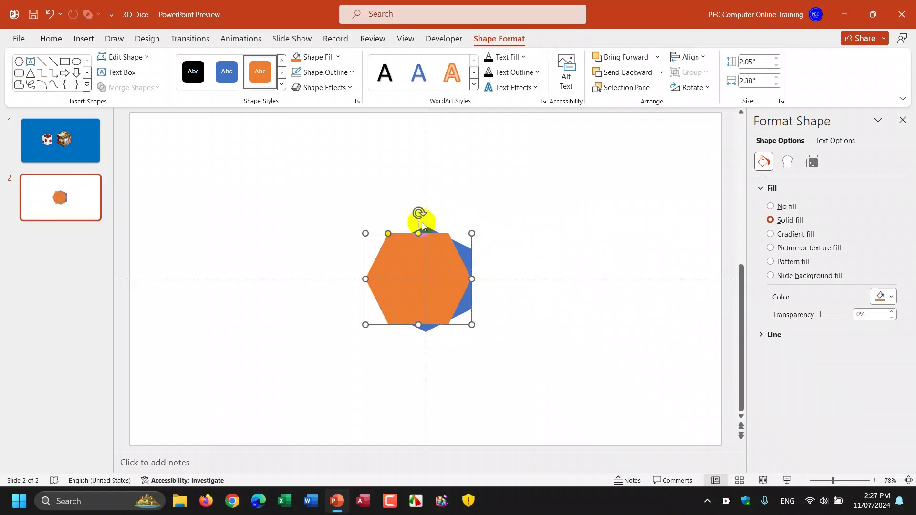
left_click_drag(428, 262, 434, 262)
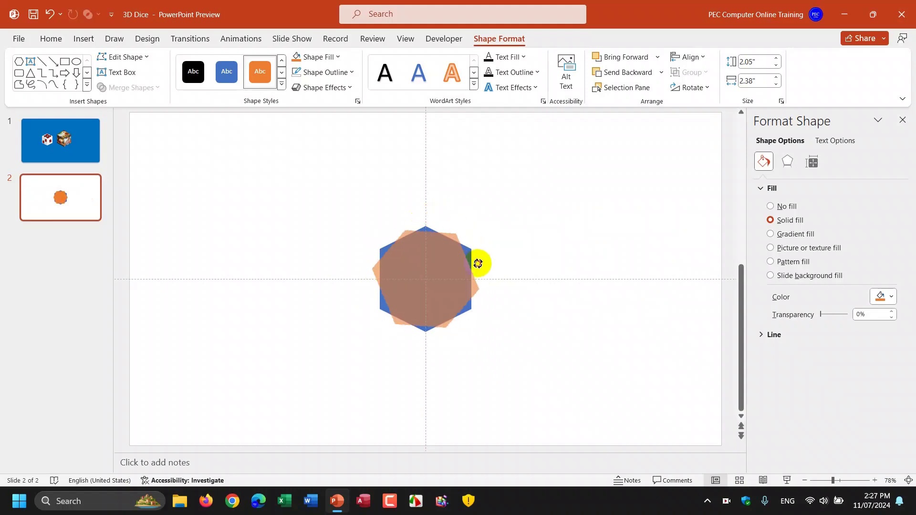
left_click_drag(426, 213, 492, 279)
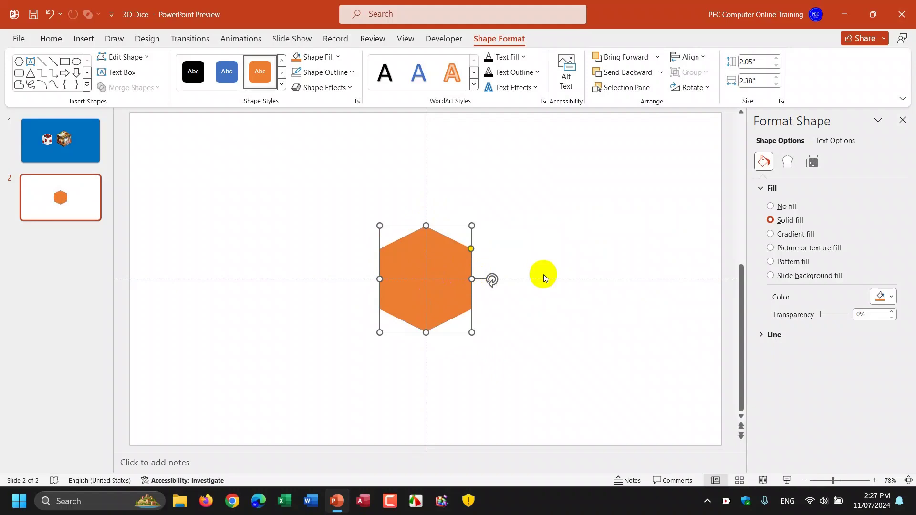
- Draw a tall rectangle starting at the hexagon's top centre
left_click(477, 241)
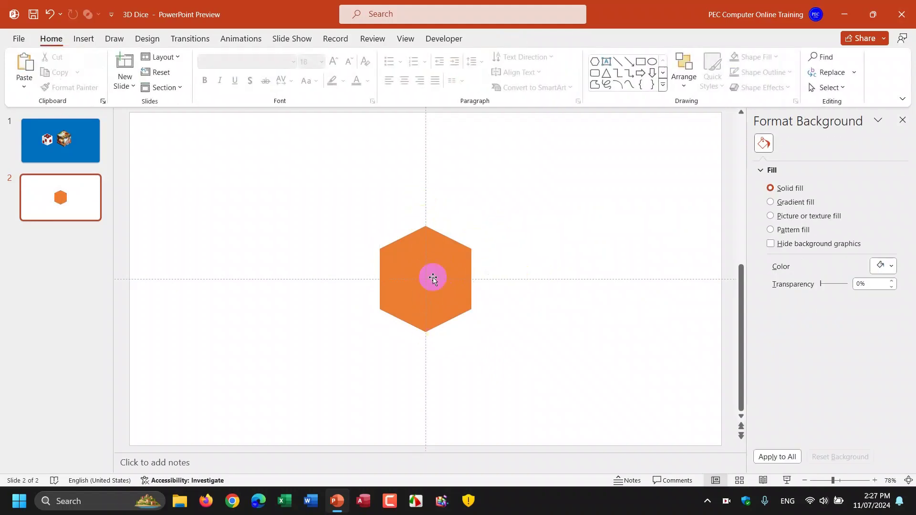
left_click(643, 64)
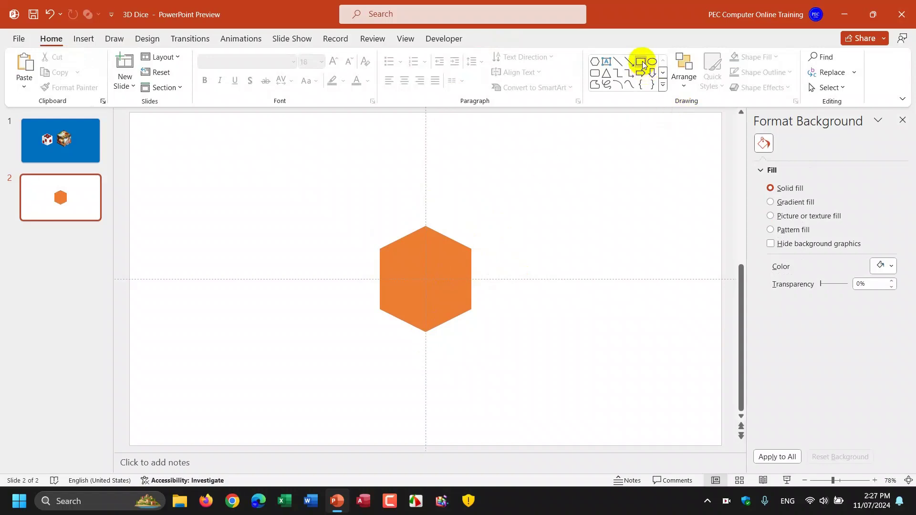
left_click_drag(426, 204, 492, 356)
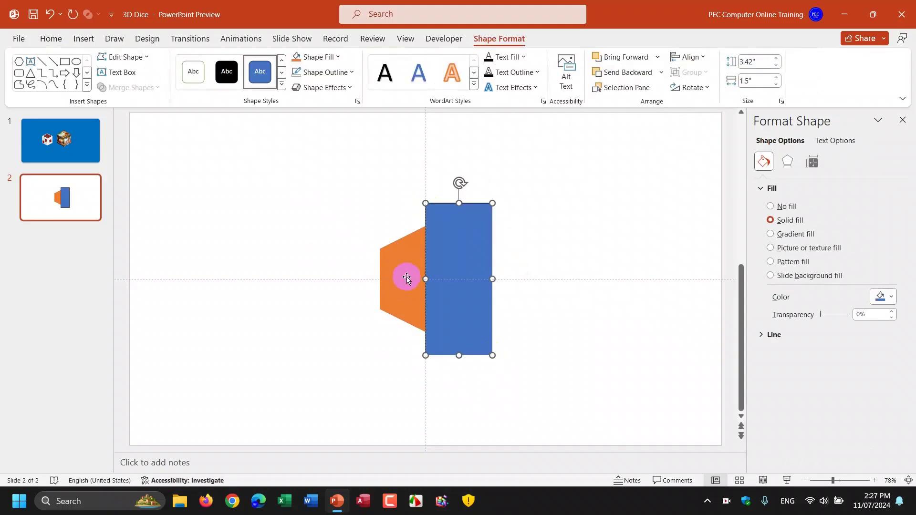
- Subtract the rectangle from the orange hexagon, leaving only its left half orange
left_click(404, 263)
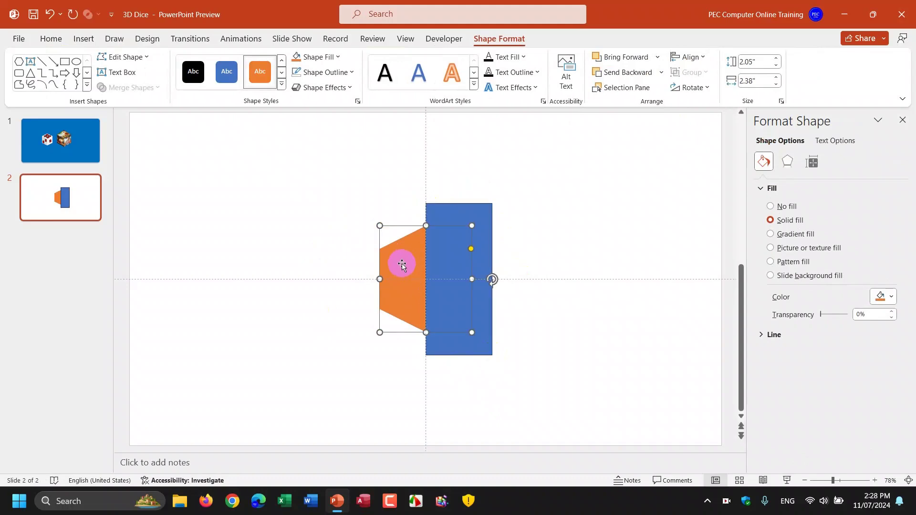
left_click(488, 219, "shift")
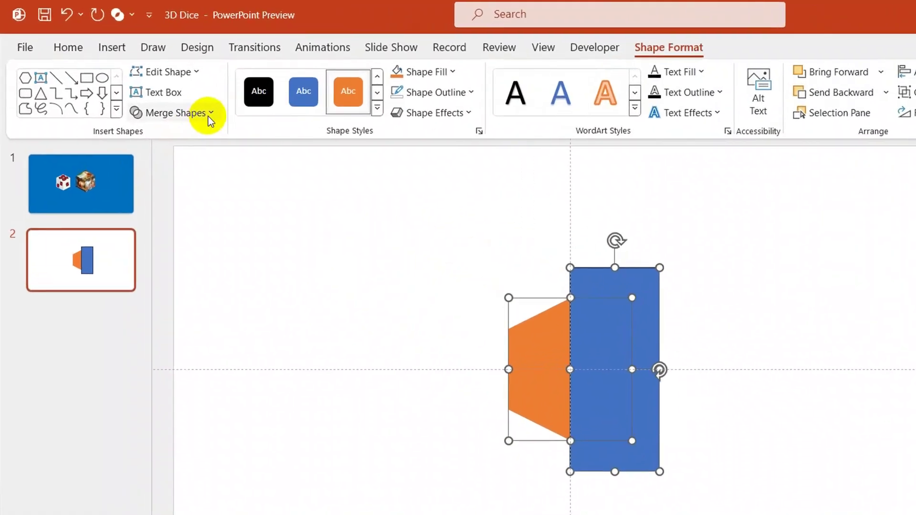
left_click(157, 88)
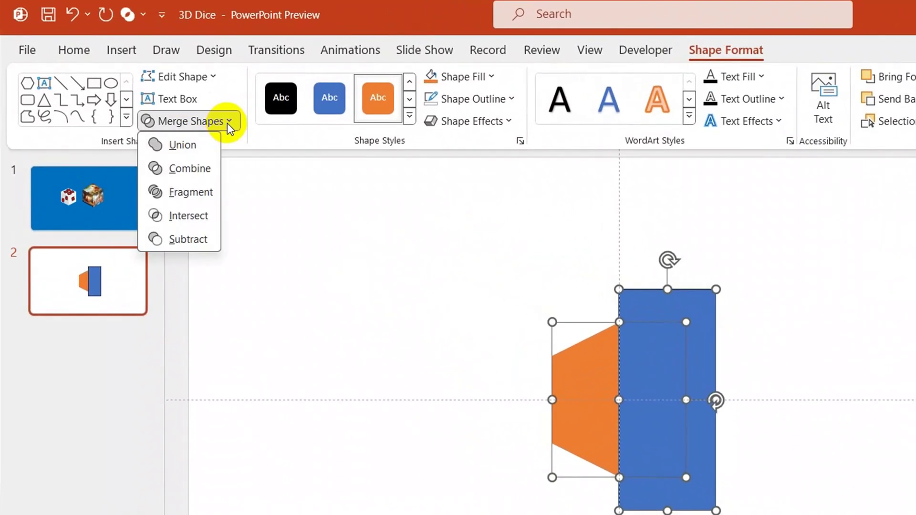
left_click(194, 239)
left_click(404, 285)
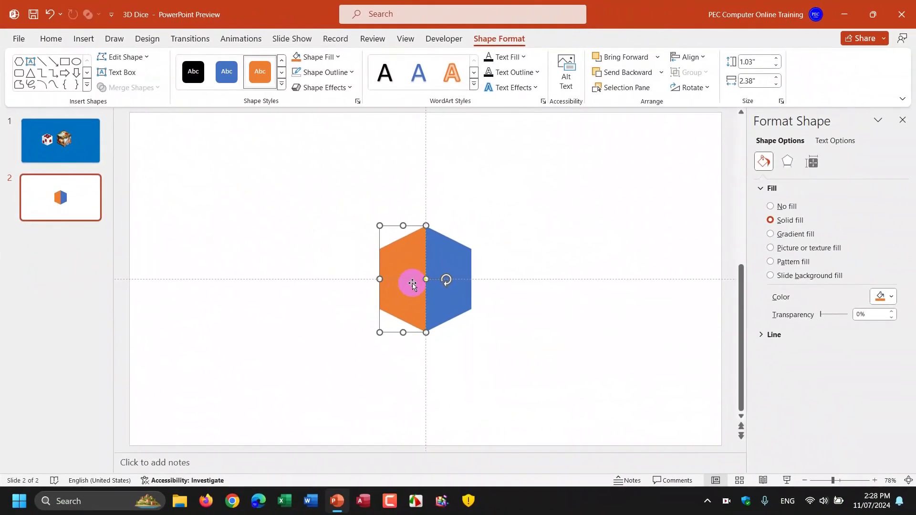
left_click(587, 274)
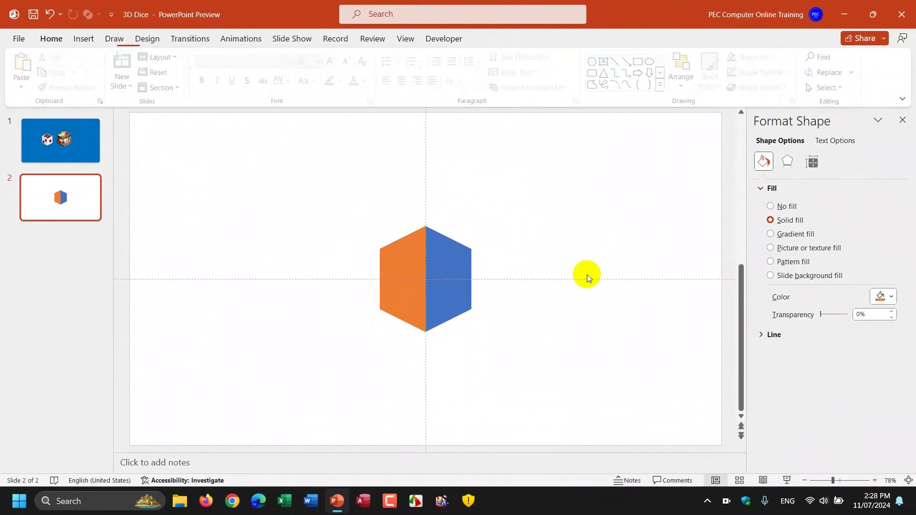
left_click(386, 248)
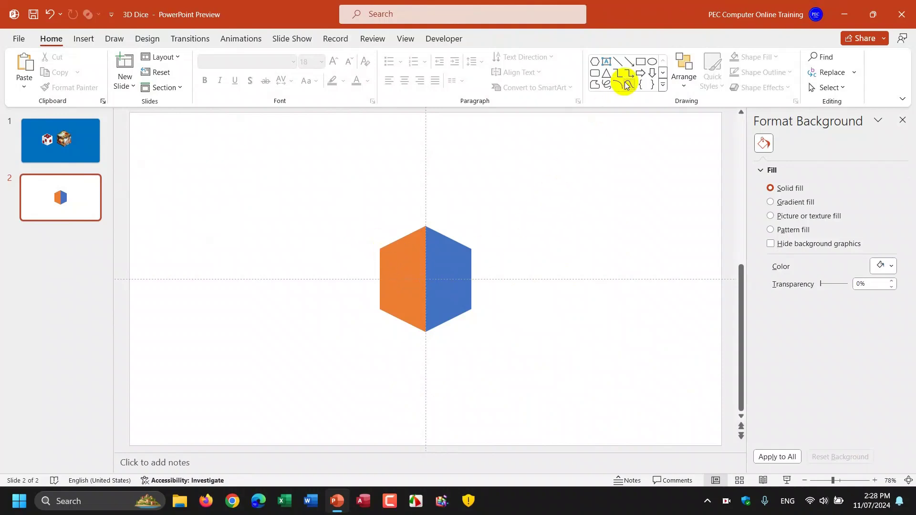
- Draw a rectangle over the hexagon and set its transparency to 75%
left_click(641, 63)
left_click_drag(405, 176, 506, 303)
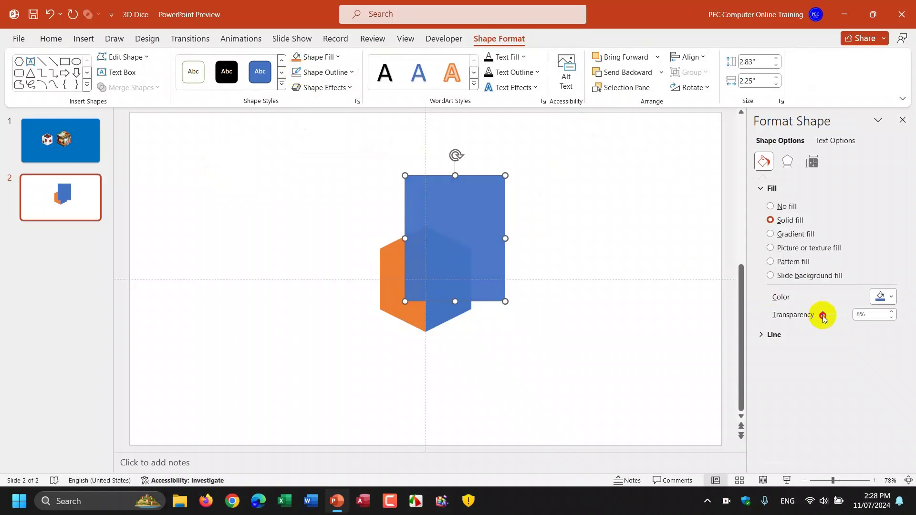
left_click_drag(823, 316, 831, 316)
mouse_move(828, 121)
left_mouse_down()
mouse_move(666, 154)
mouse_move(707, 155)
left_mouse_up()
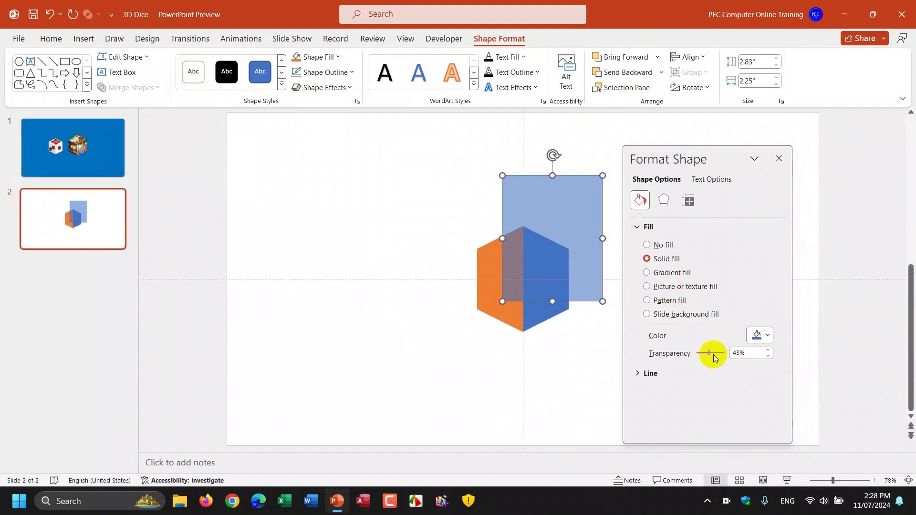
left_click_drag(711, 355, 717, 353)
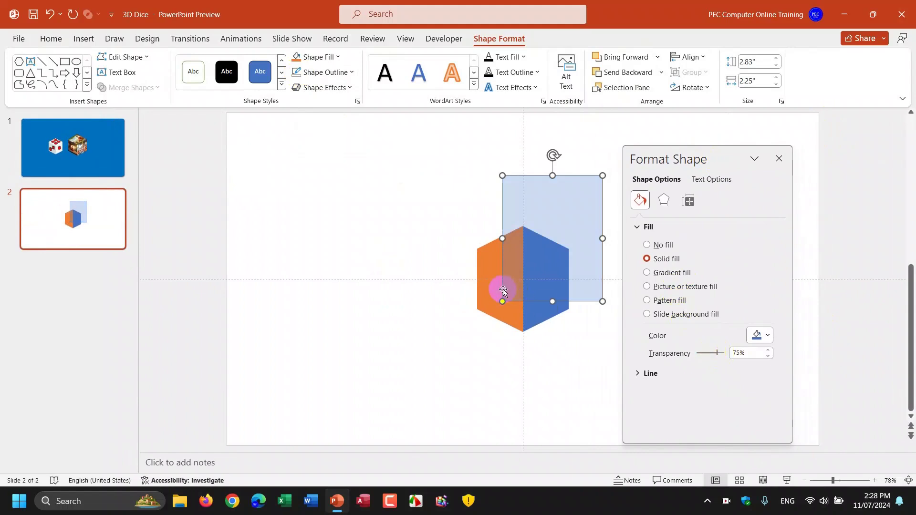
- Tilt the rectangle about 50° and line its edges up with the hexagon's upper sides
left_click_drag(555, 156, 477, 174)
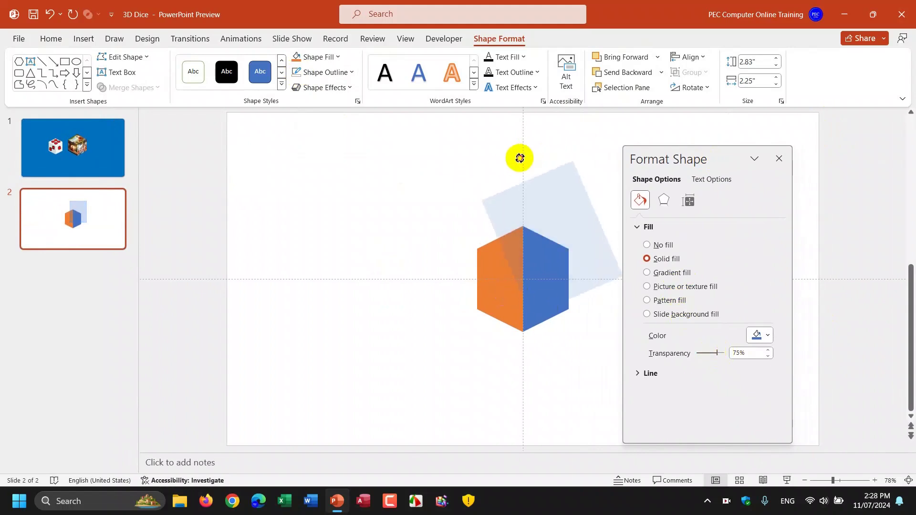
left_click_drag(575, 216, 561, 213)
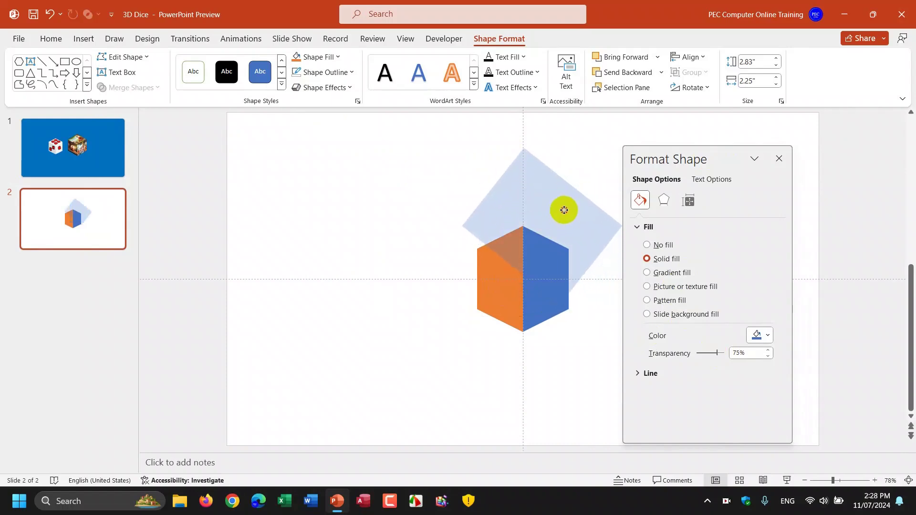
left_click_drag(562, 212, 561, 209)
left_click_drag(477, 177, 474, 182)
left_click_drag(554, 220, 550, 222)
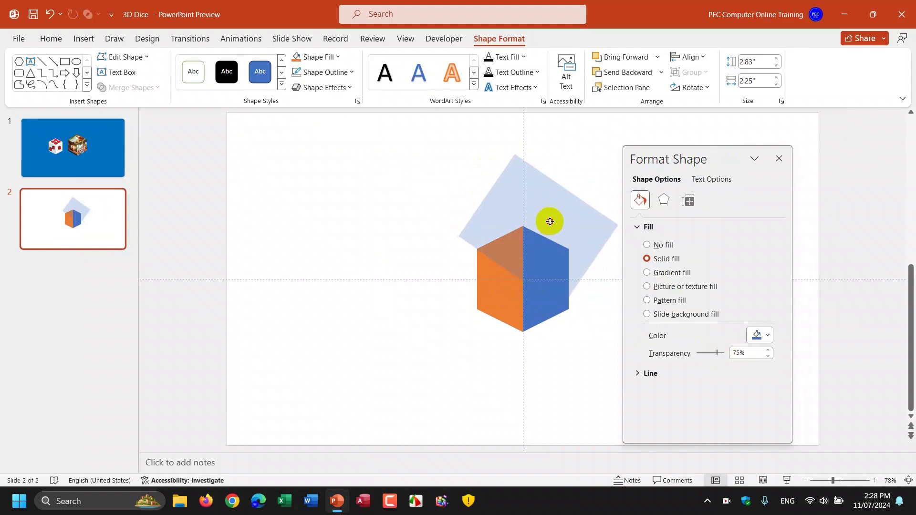
left_click(493, 267)
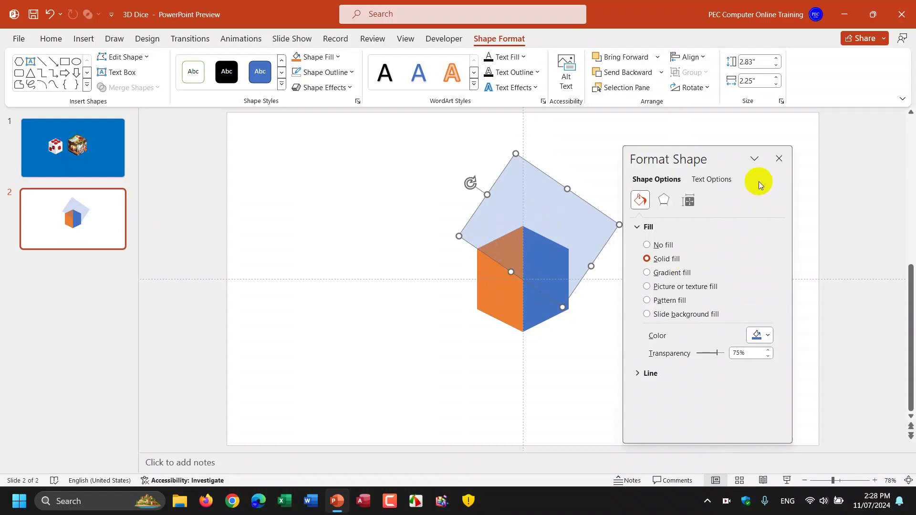
left_click_drag(706, 160, 913, 127)
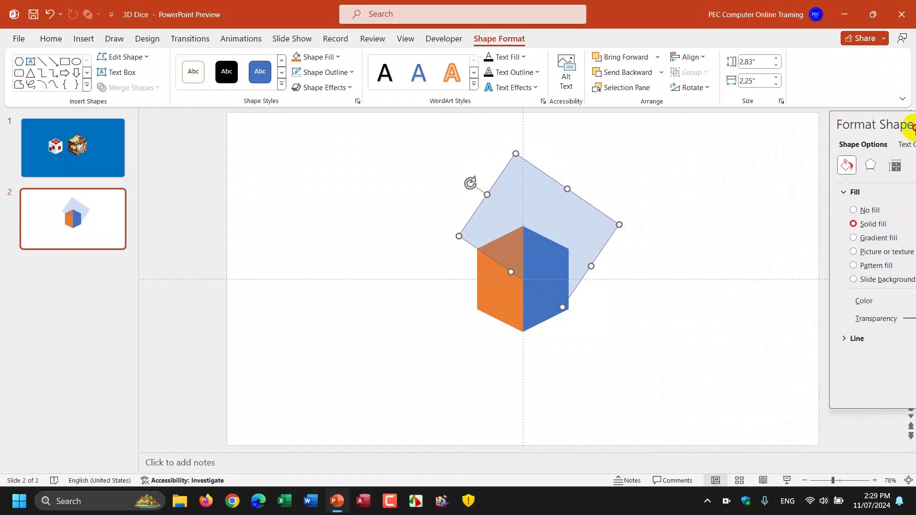
- Merge Shapes > Subtract the tilted rectangle from the orange face, trimming it to 1.03" by 1.87"
left_click(412, 271)
left_click(413, 306)
left_click(402, 297, "shift")
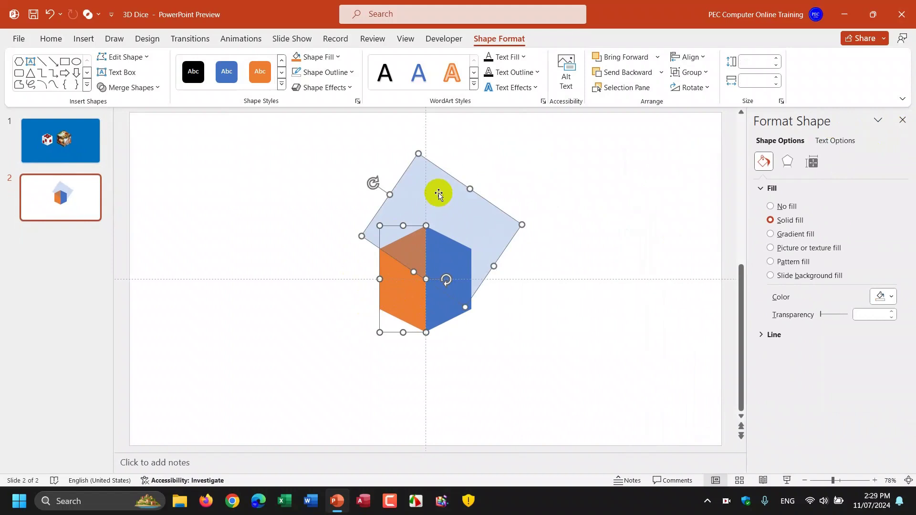
left_click(158, 87)
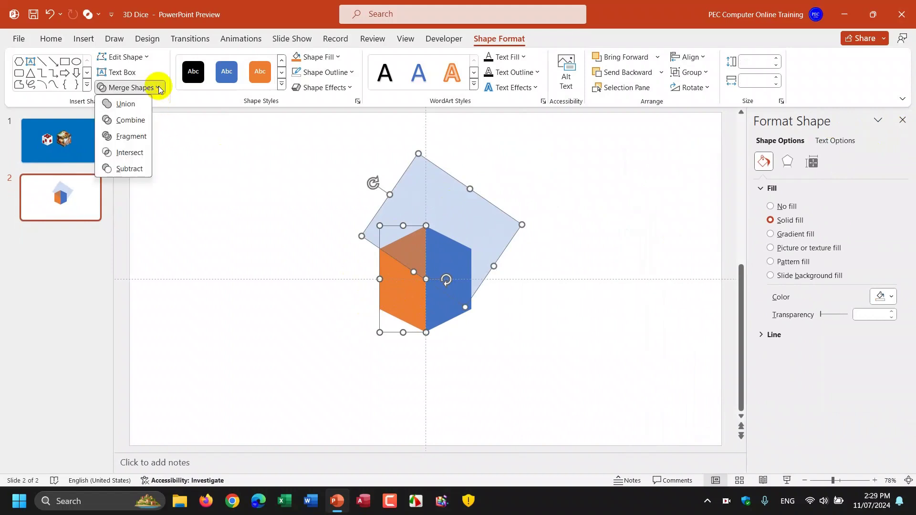
left_click(134, 171)
left_click(401, 278)
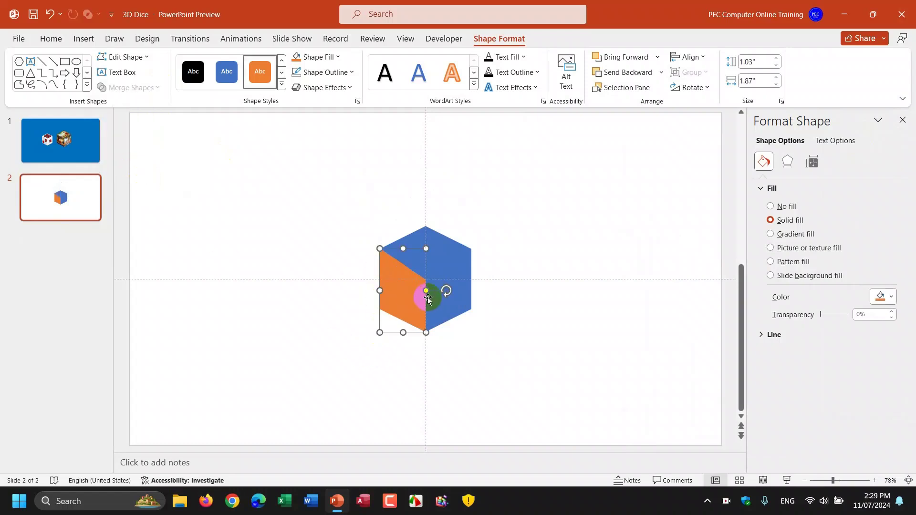
- Copy the orange face, flip it horizontally, fill it dark blue, and place it as the right side
left_click(521, 339)
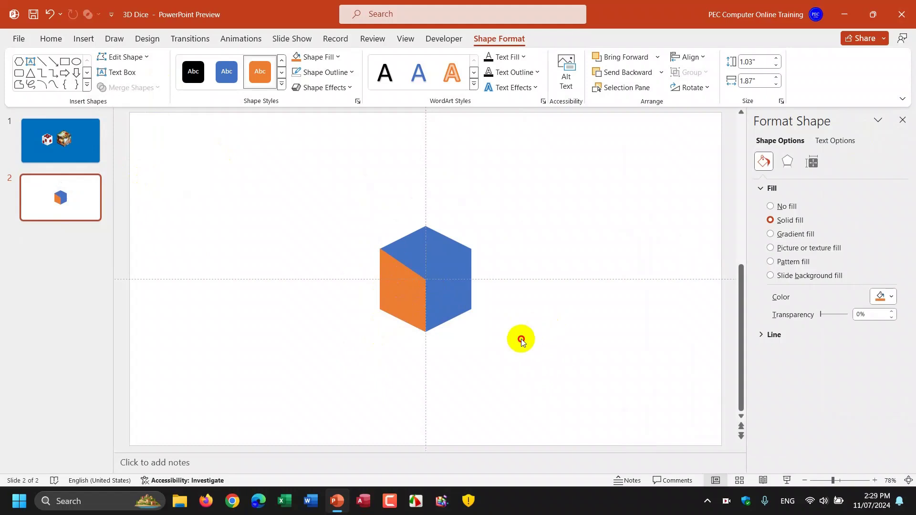
left_click(410, 297)
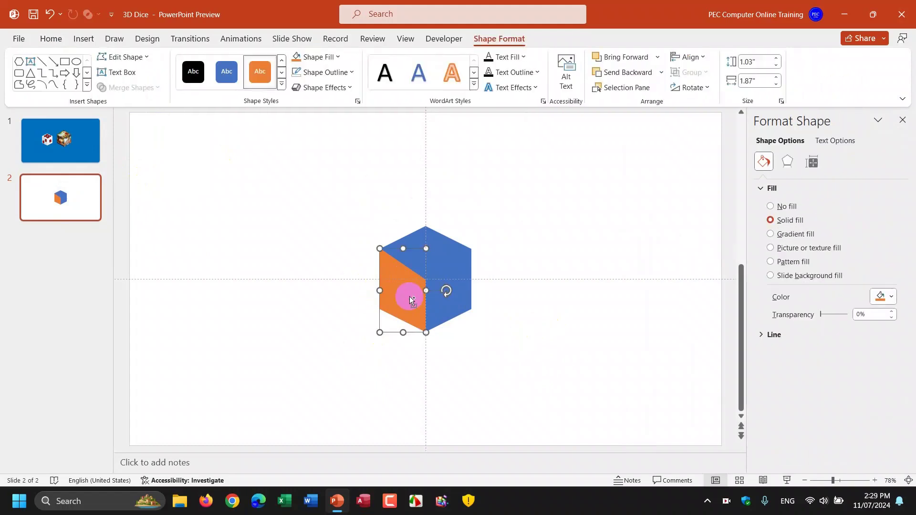
key("ctrl+c")
key("ctrl+v")
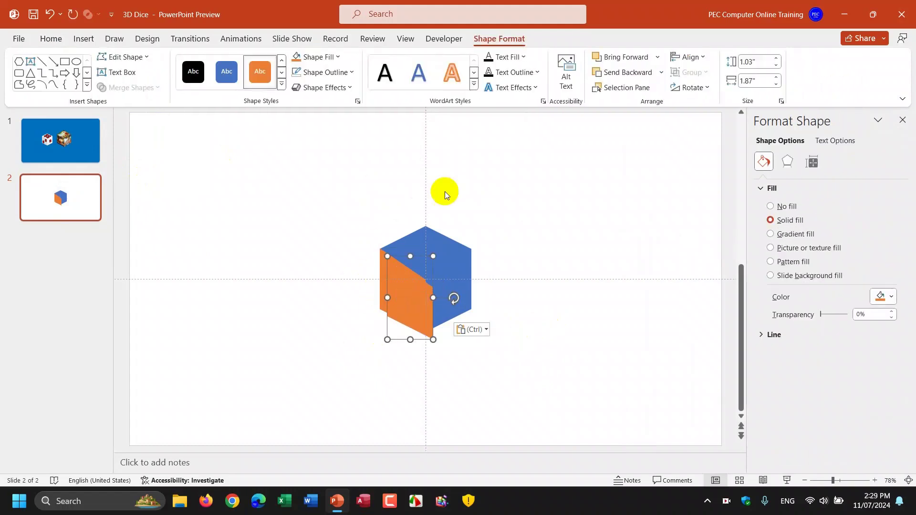
left_click(708, 89)
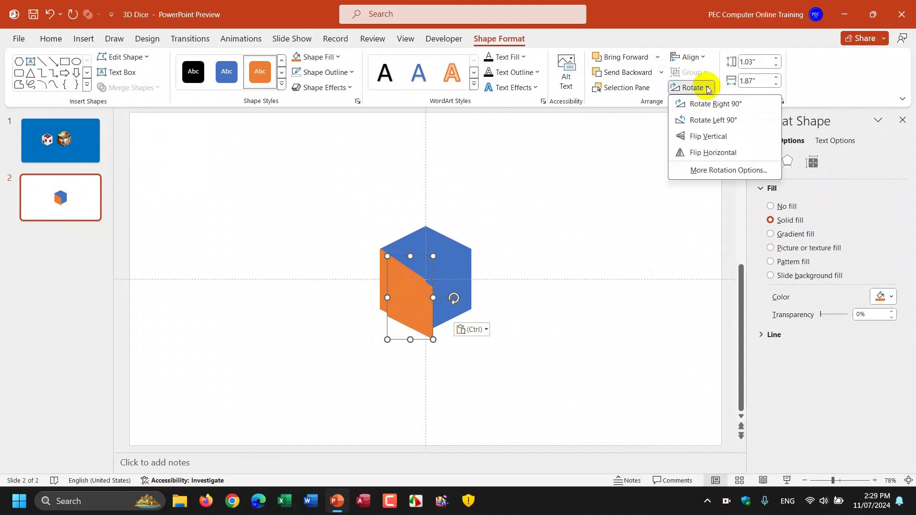
left_click(721, 153)
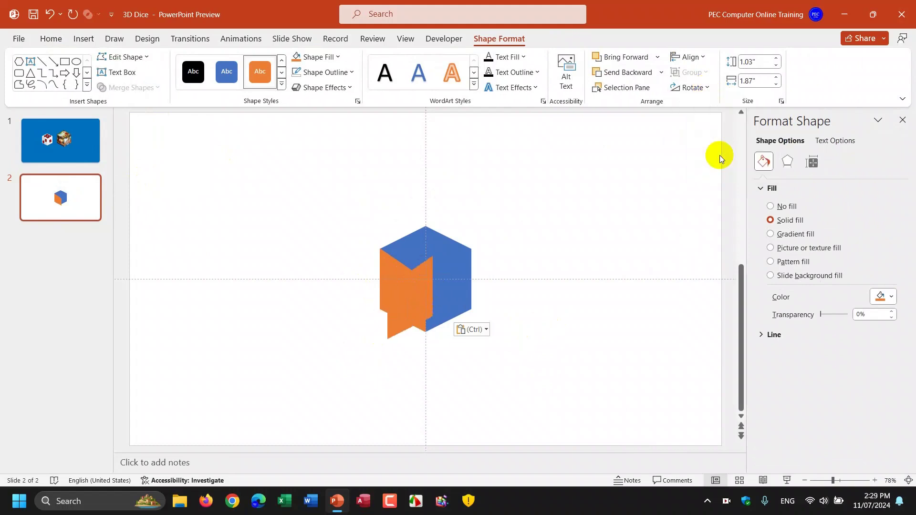
left_click(396, 307)
left_click(342, 59)
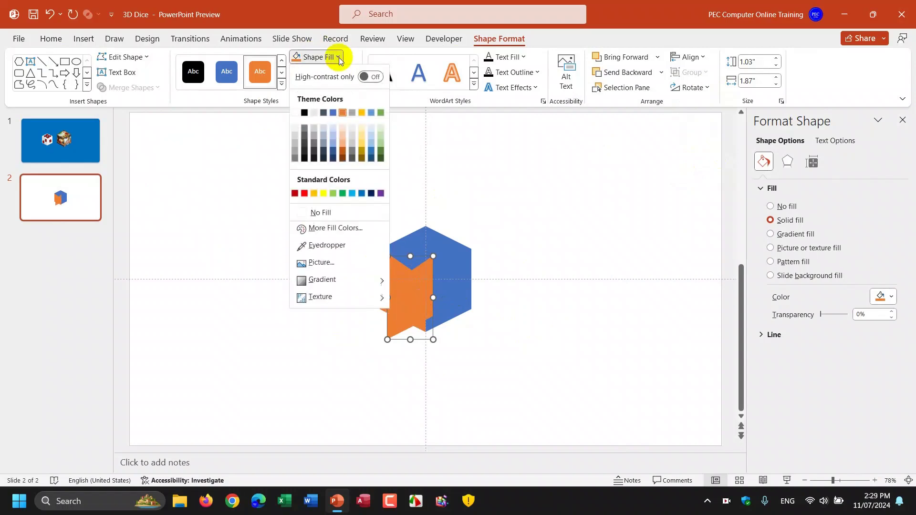
left_click(371, 158)
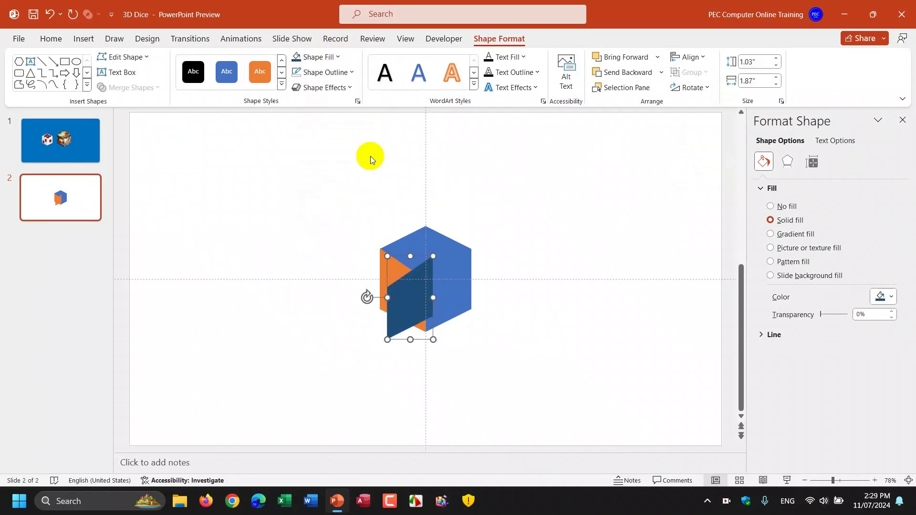
left_click_drag(415, 299, 453, 294)
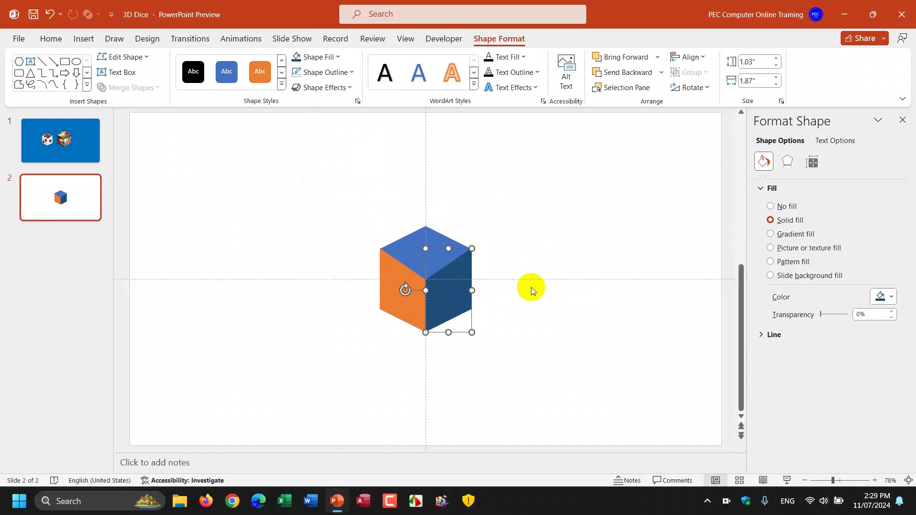
- Fill the side faces with light grey theme colours and the top face white
left_click(340, 57)
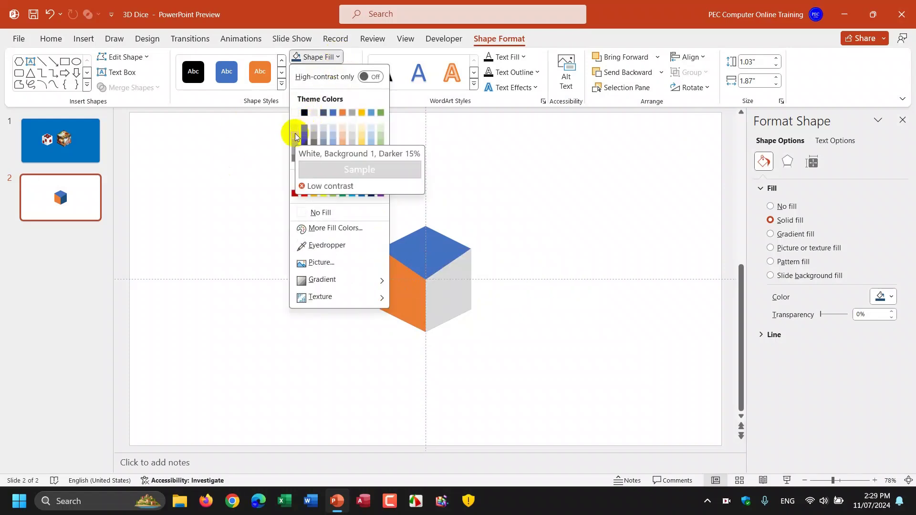
key("Escape")
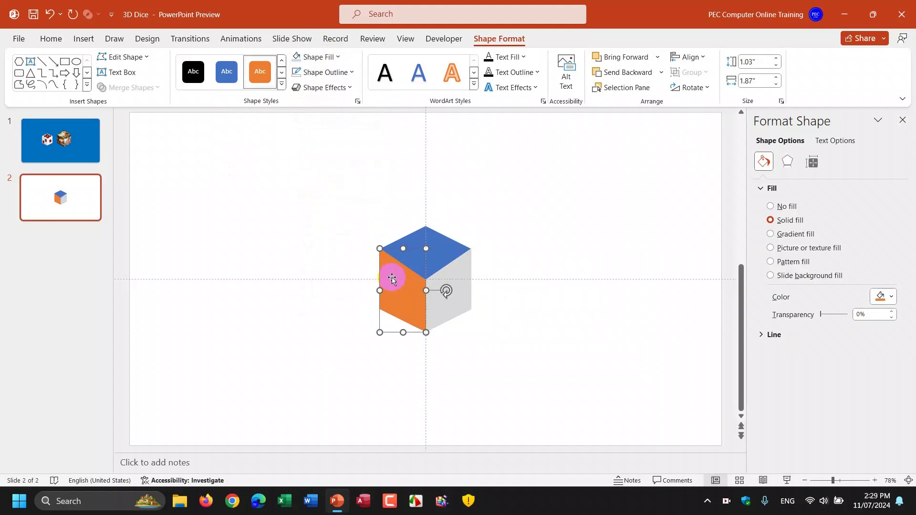
left_click(339, 57)
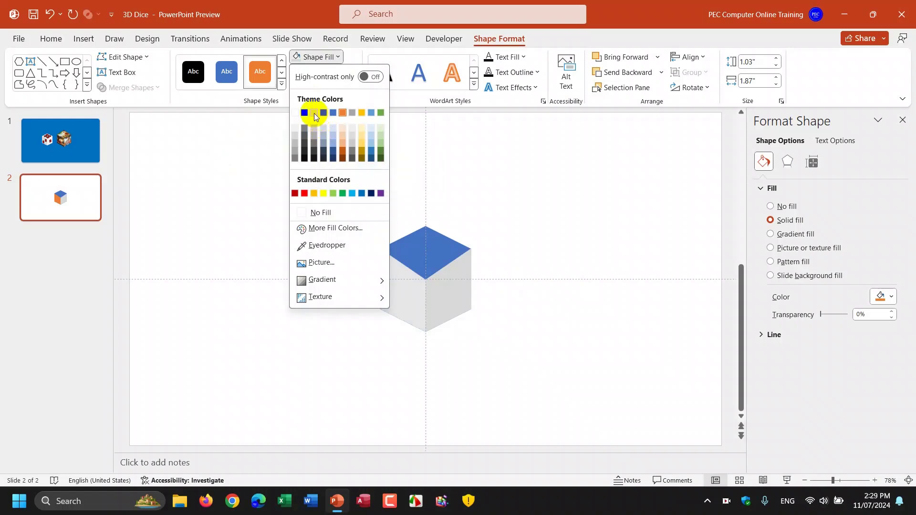
left_click(314, 113)
left_click(456, 246)
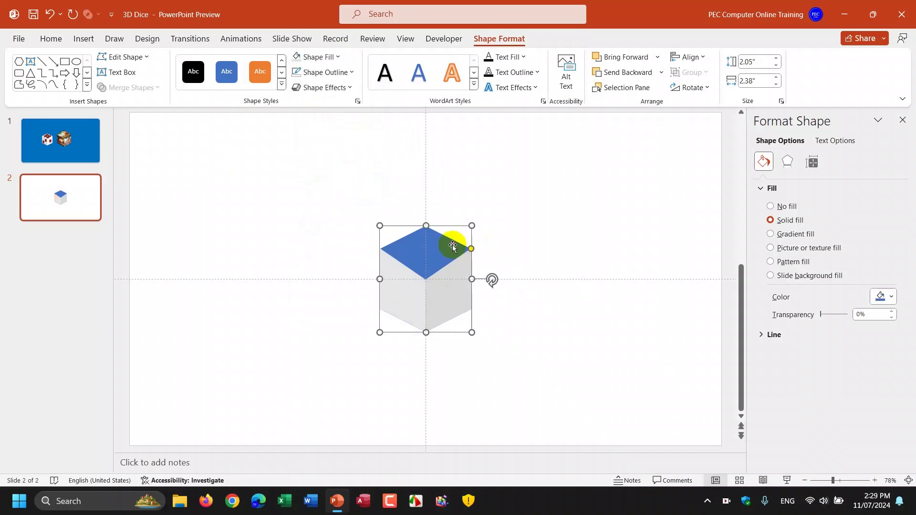
left_click(334, 57)
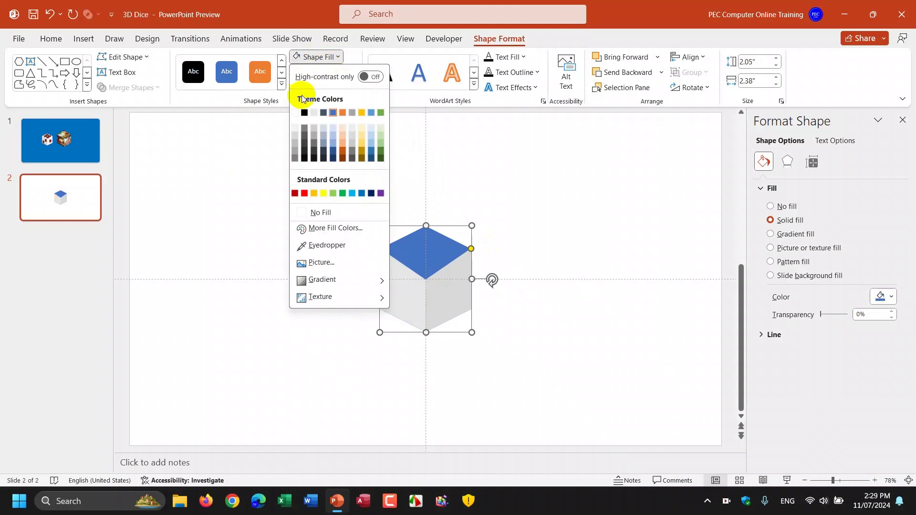
left_click(296, 113)
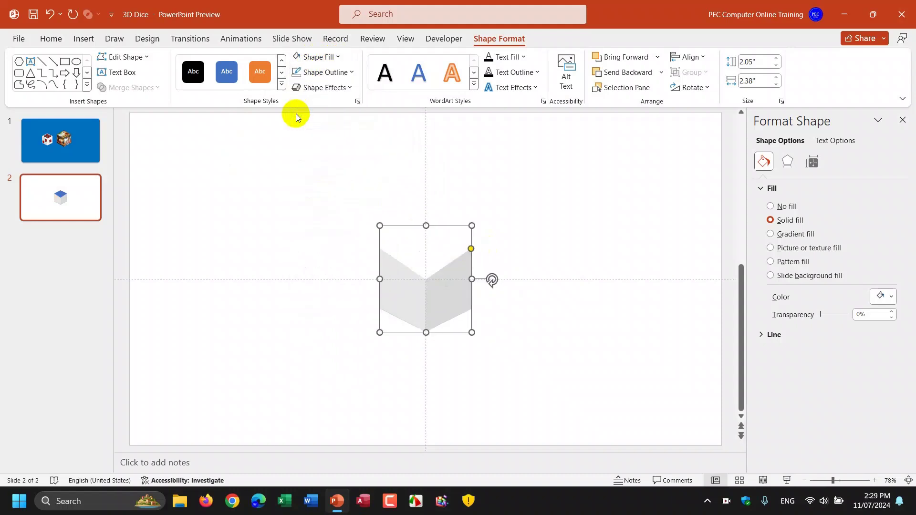
left_click(622, 298)
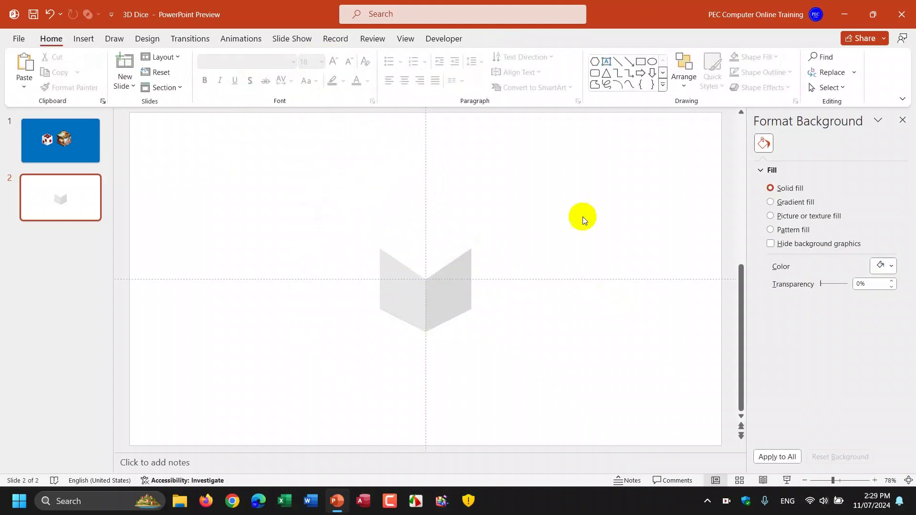
- Set slide 2's background to the standard Blue, then view slide 1's finished dice
left_click(884, 266)
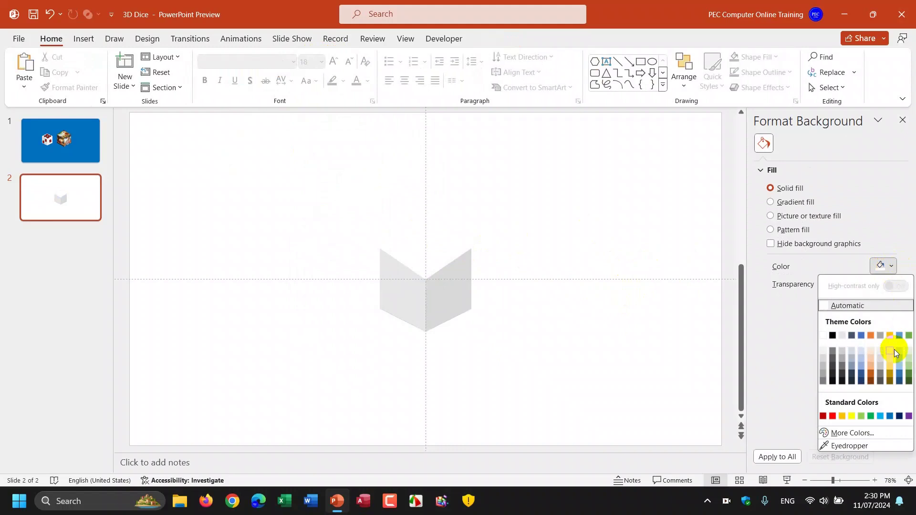
left_click(890, 417)
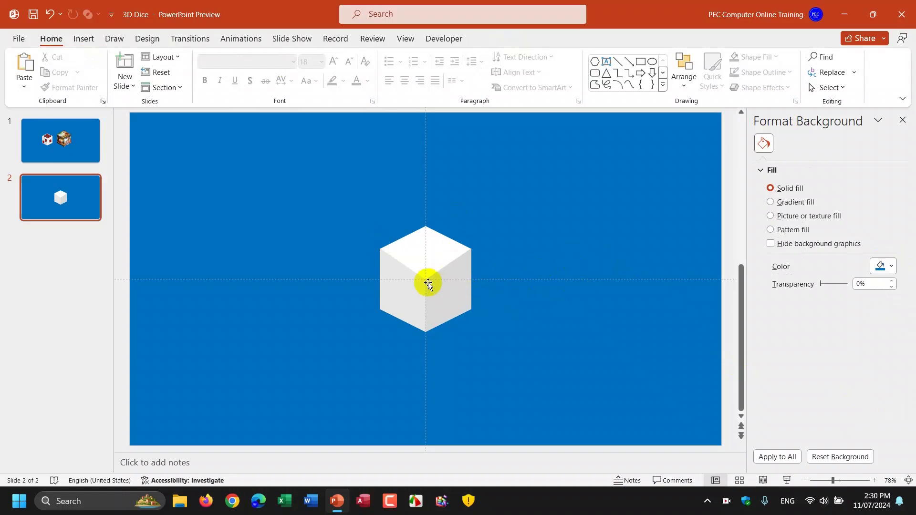
left_click(405, 292)
left_click(498, 38)
left_click(319, 57)
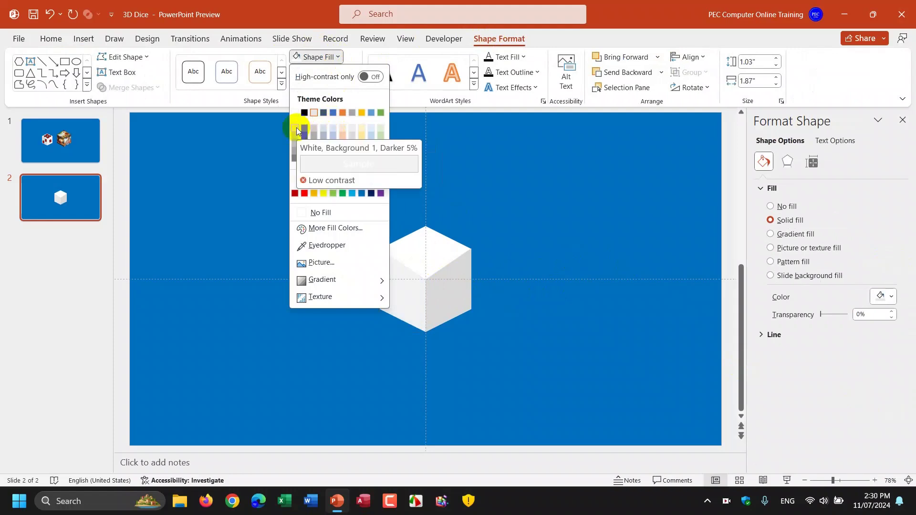
left_click(593, 239)
left_click(602, 241)
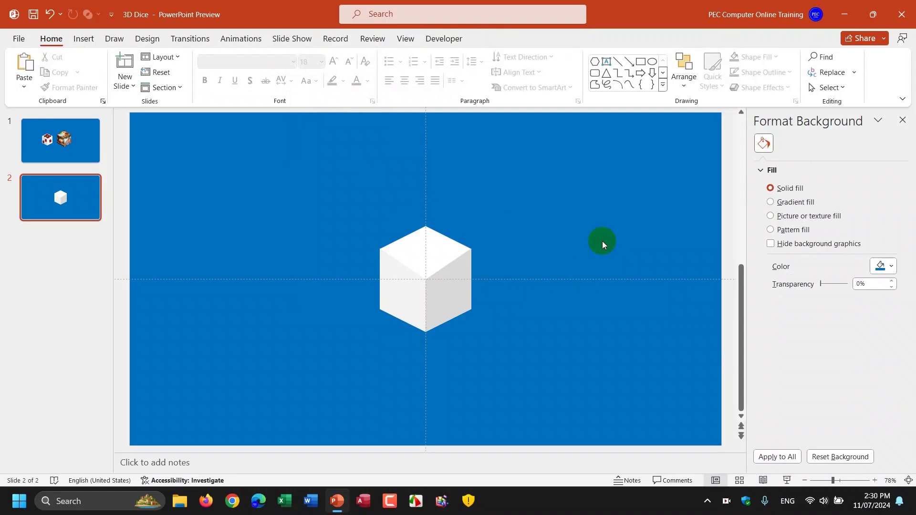
left_click(66, 142)
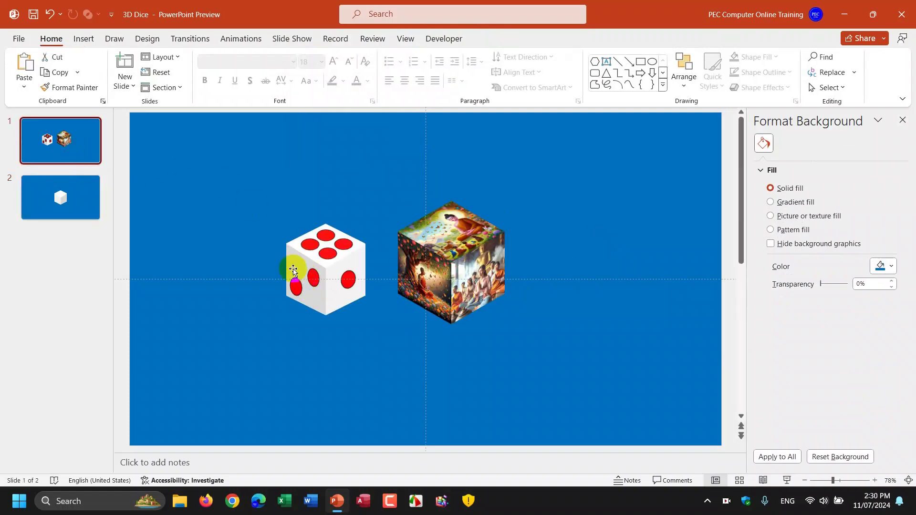
- On slide 2, draw a 0.32" red outlined circle and place it on the cube's left face
left_click(82, 202)
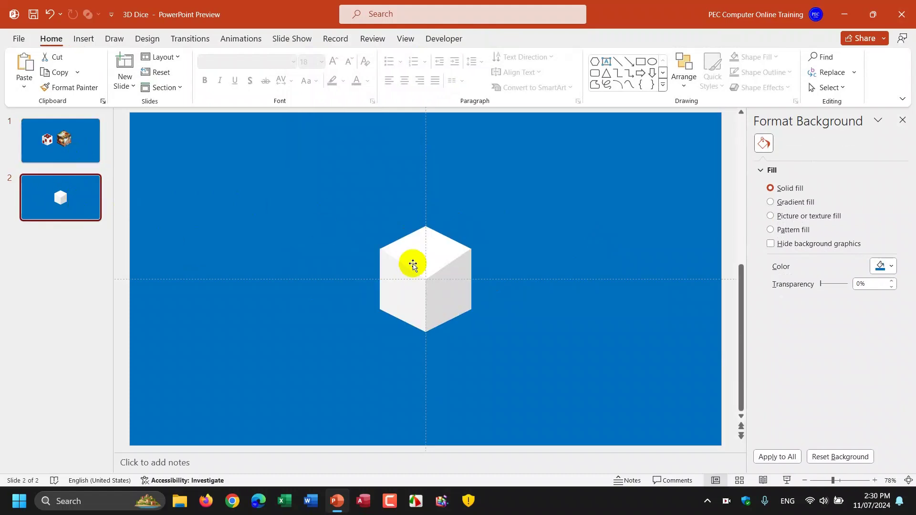
left_click(651, 63)
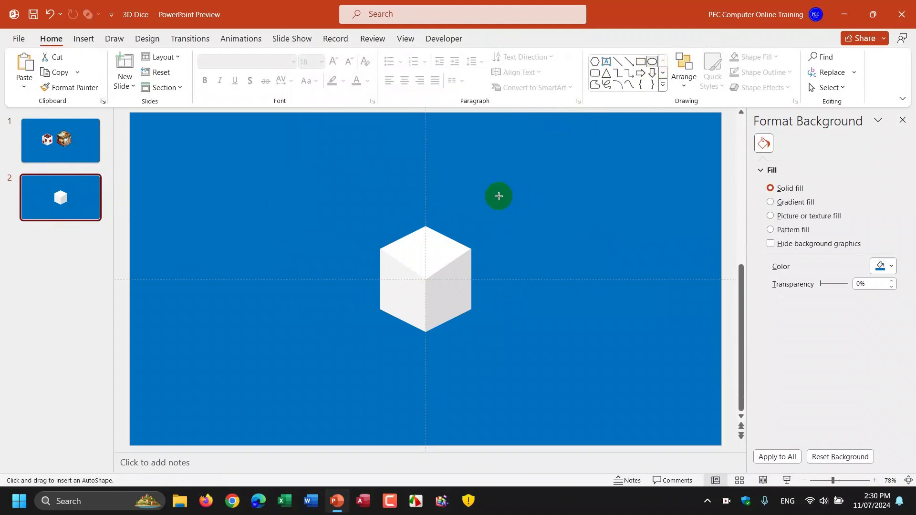
left_click_drag(499, 199, 514, 209)
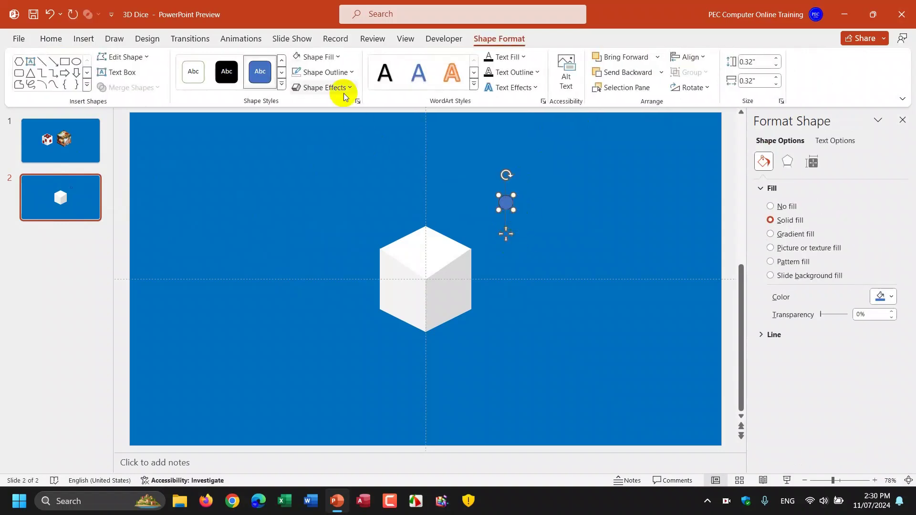
left_click(338, 57)
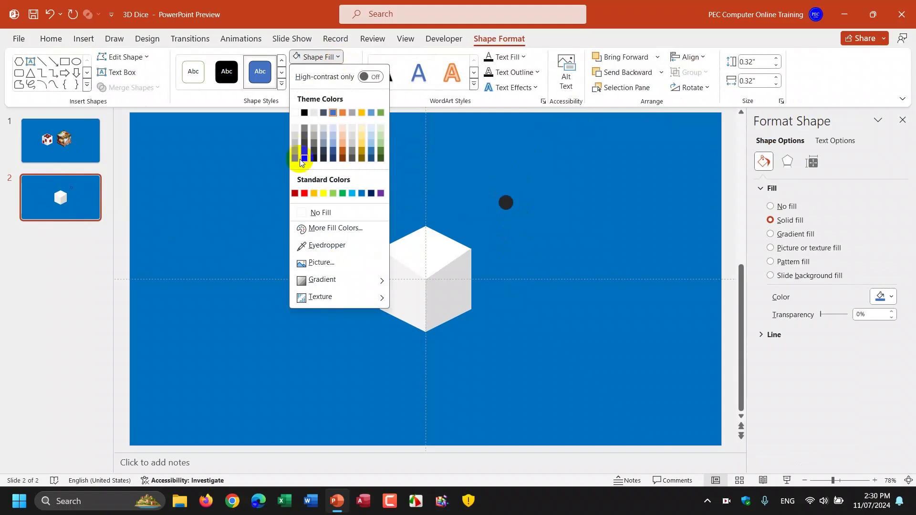
left_click(304, 194)
left_click(352, 72)
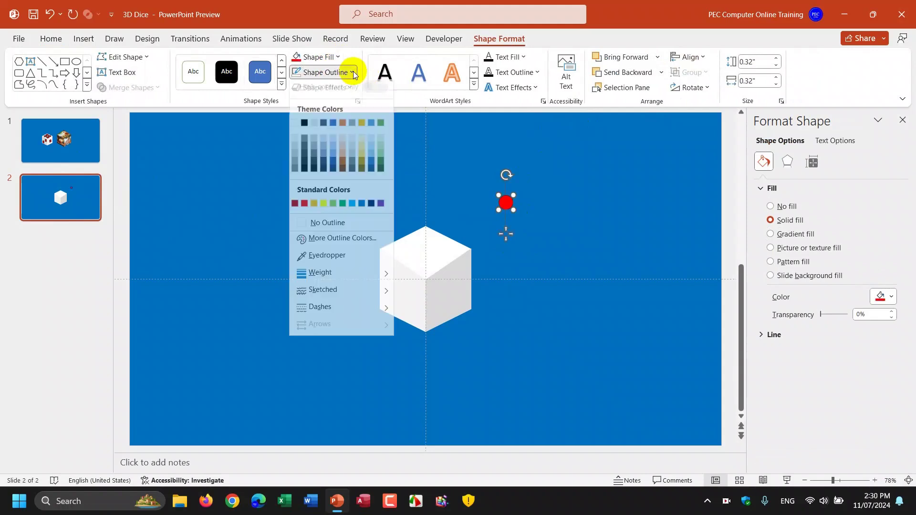
left_click(304, 127)
left_click_drag(506, 203, 403, 289)
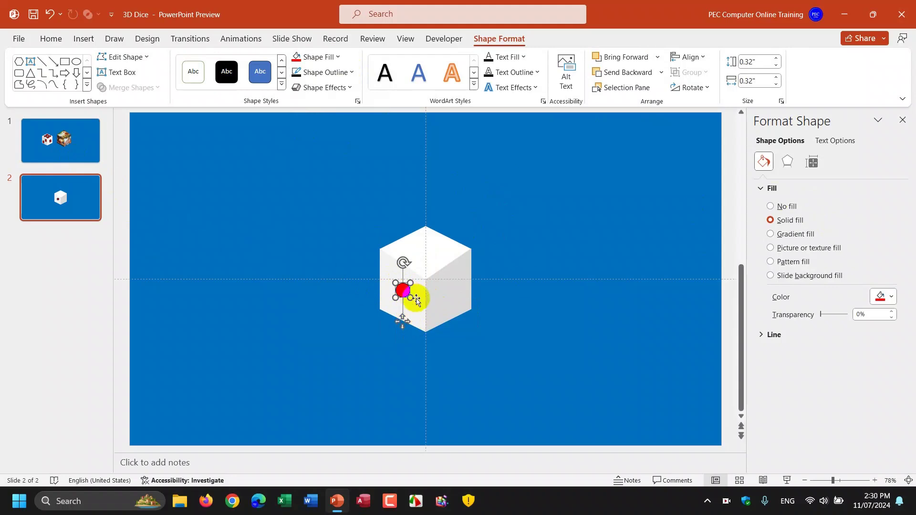
- Tilt the red circle with the Off Axis 1: Left preset, fine-tuned to X 48.3°, Y 17.4°, Z 355.2°
left_click(788, 163)
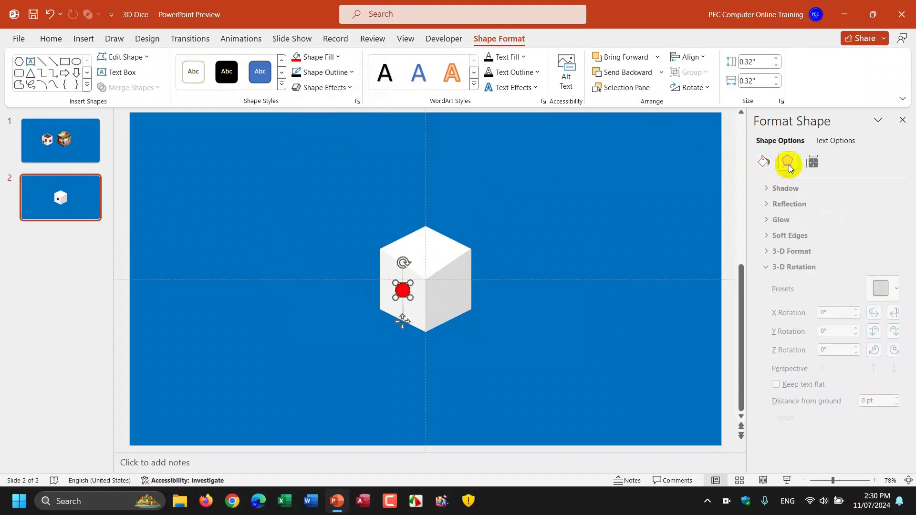
left_click(765, 268)
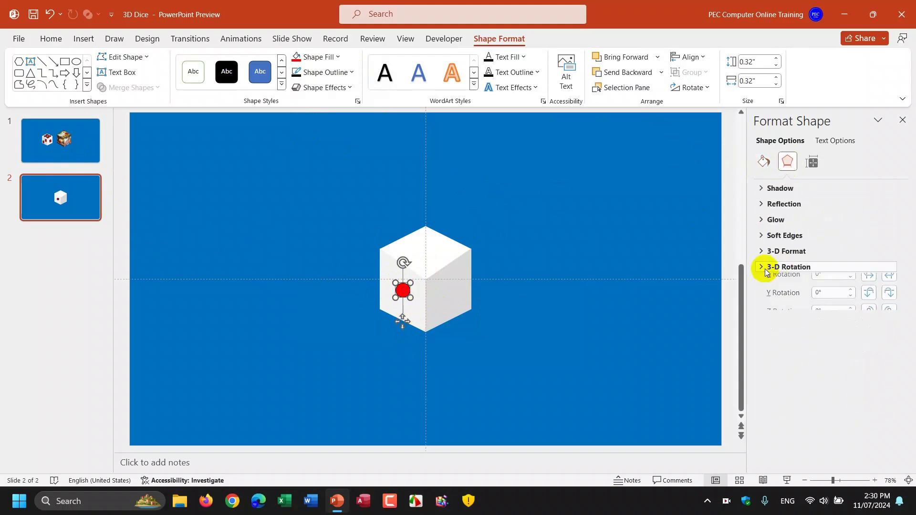
left_click(765, 268)
left_click(892, 291)
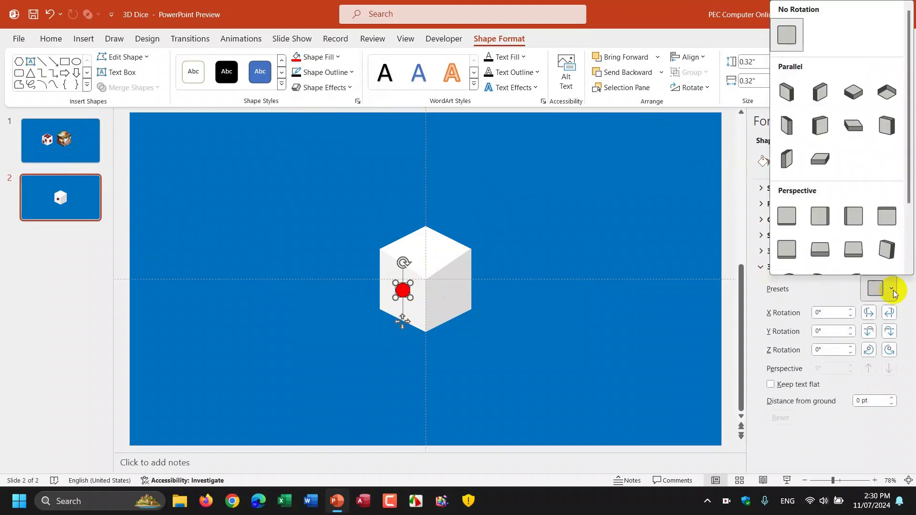
left_click(788, 129)
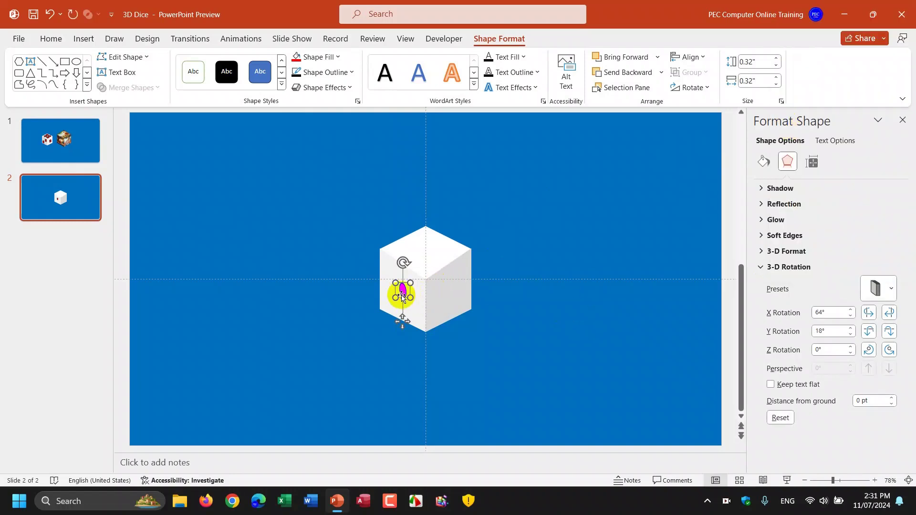
left_click(889, 332)
left_click(869, 331)
left_click(869, 331)
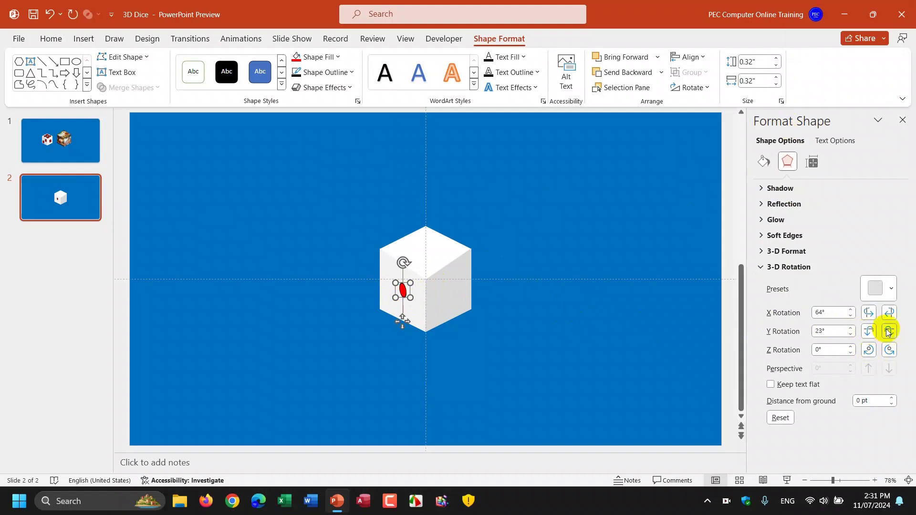
left_click(889, 332)
left_click(890, 313)
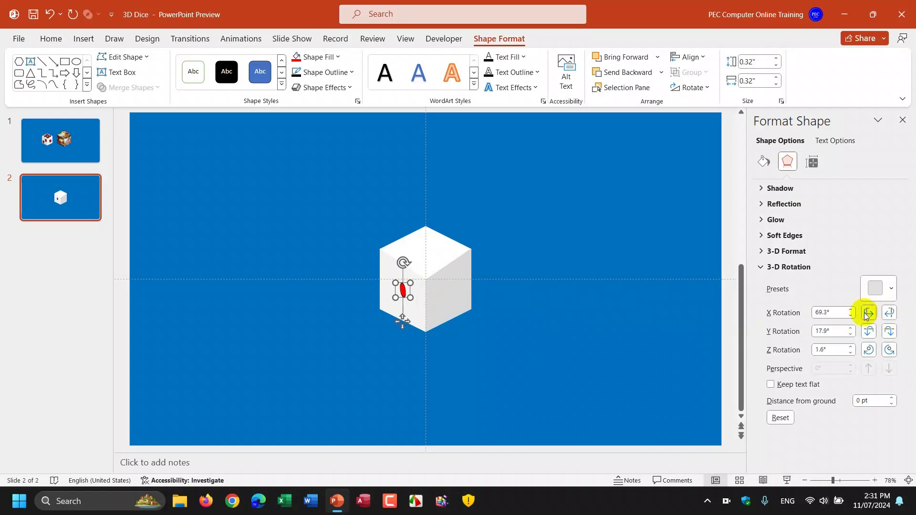
left_click(869, 314)
left_click(869, 314)
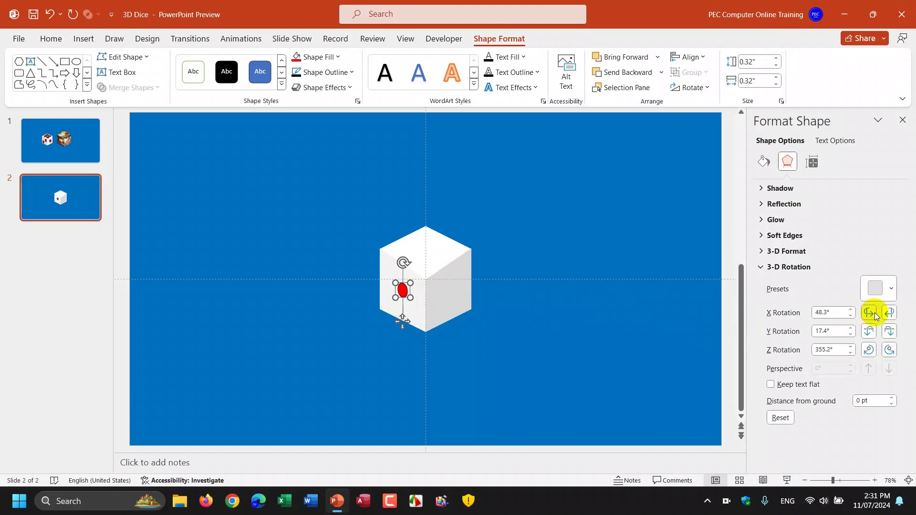
left_click(636, 342)
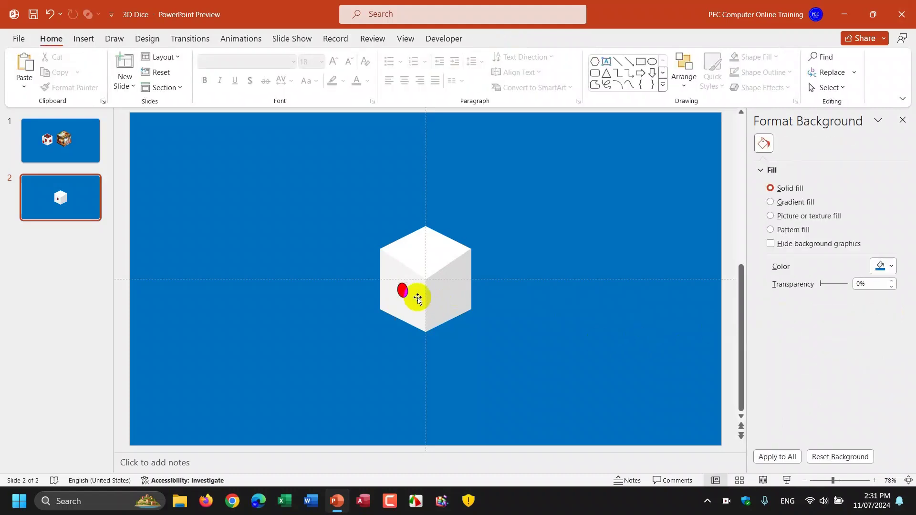
- Nudge the red pip into place and paste two copies, dragging them lower on the cube
left_click(401, 292)
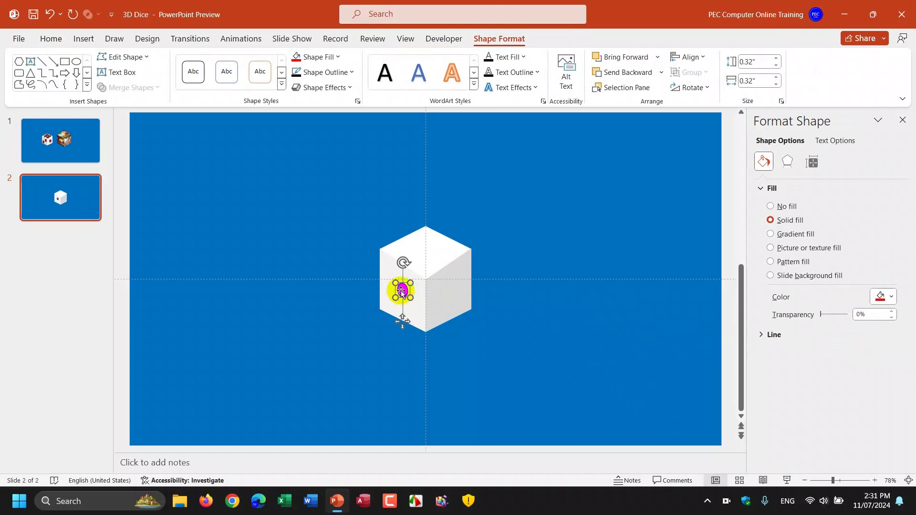
mouse_move(406, 295)
left_mouse_down()
mouse_move(389, 299)
mouse_move(412, 290)
left_mouse_up()
key("ctrl+v")
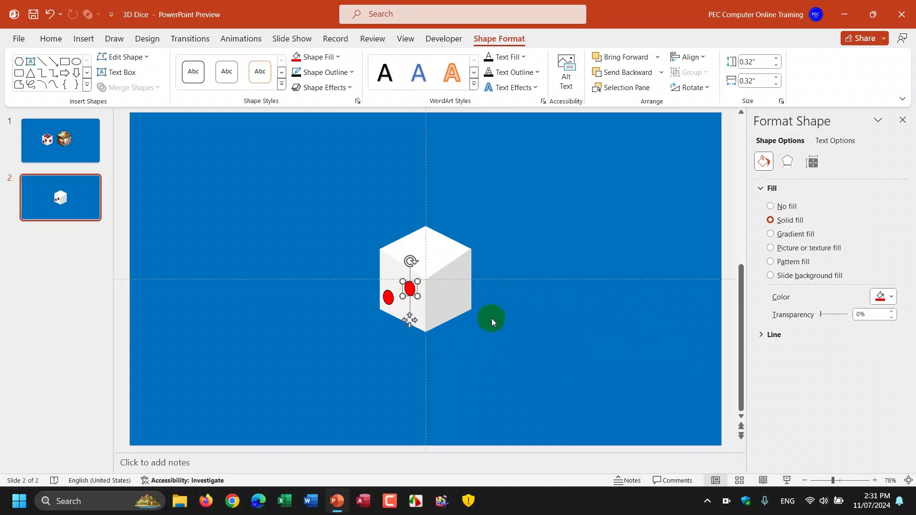
key("ctrl+v")
mouse_move(410, 306)
left_mouse_down()
mouse_move(430, 304)
mouse_move(439, 318)
left_mouse_up()
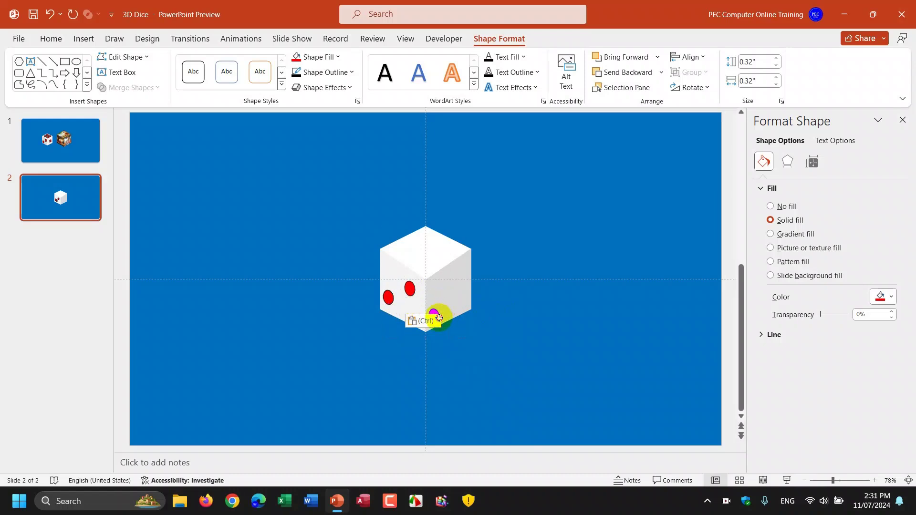
left_click_drag(440, 317, 434, 312)
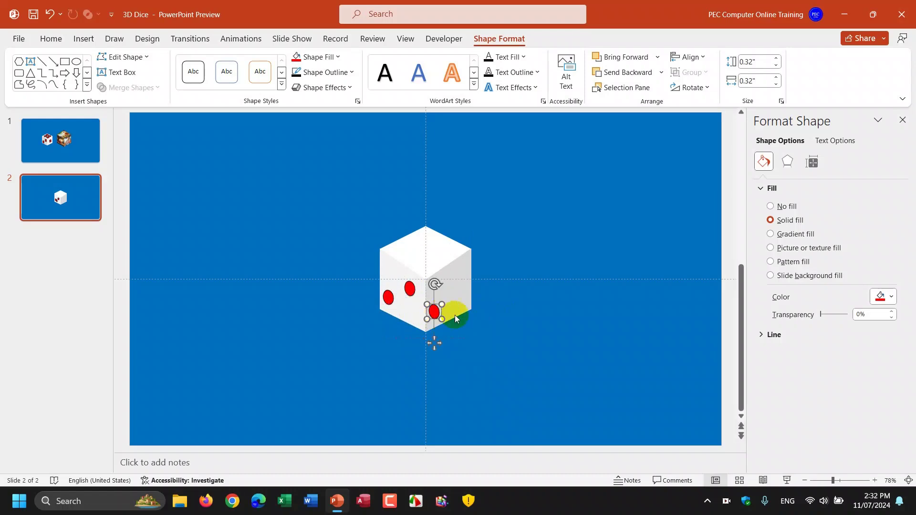
- Re-tilt the third pip with a Parallel 3-D preset, adjusted to X 323.7°, Y 12.9°, Z 358.1°
left_click(788, 161)
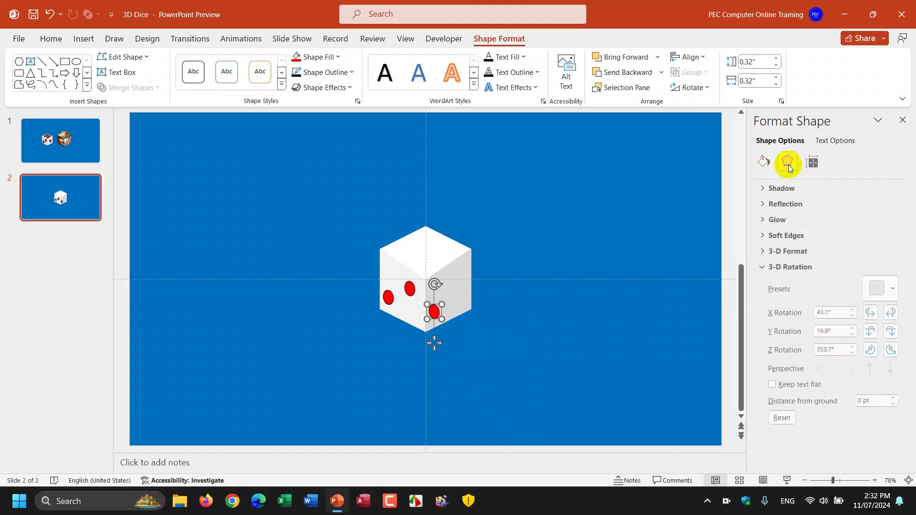
left_click(891, 289)
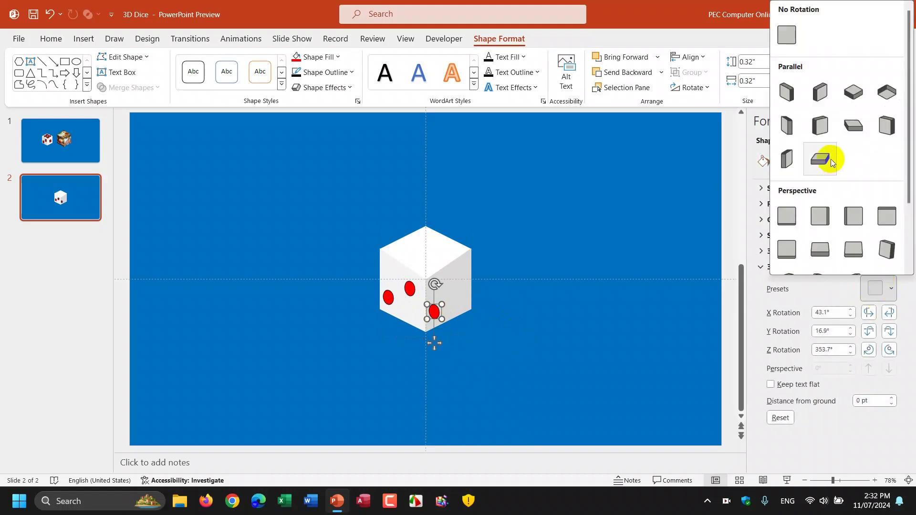
left_click(819, 128)
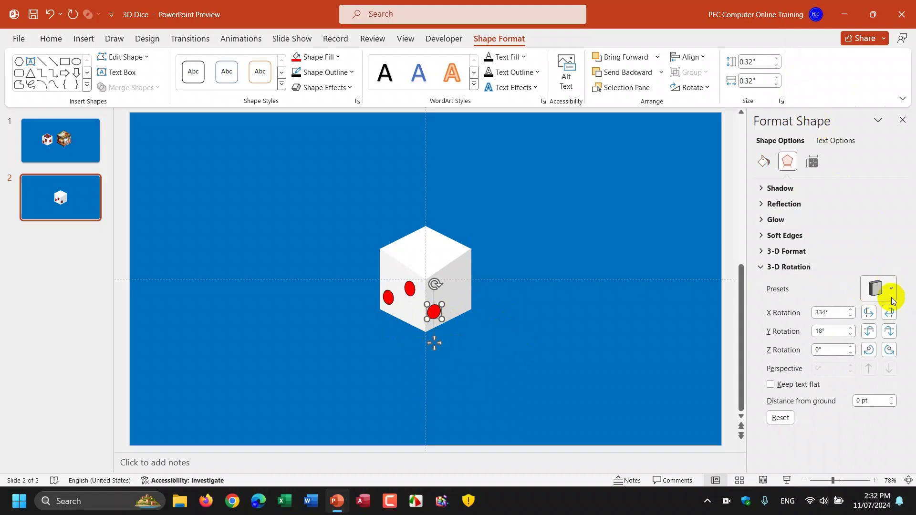
left_click(888, 313)
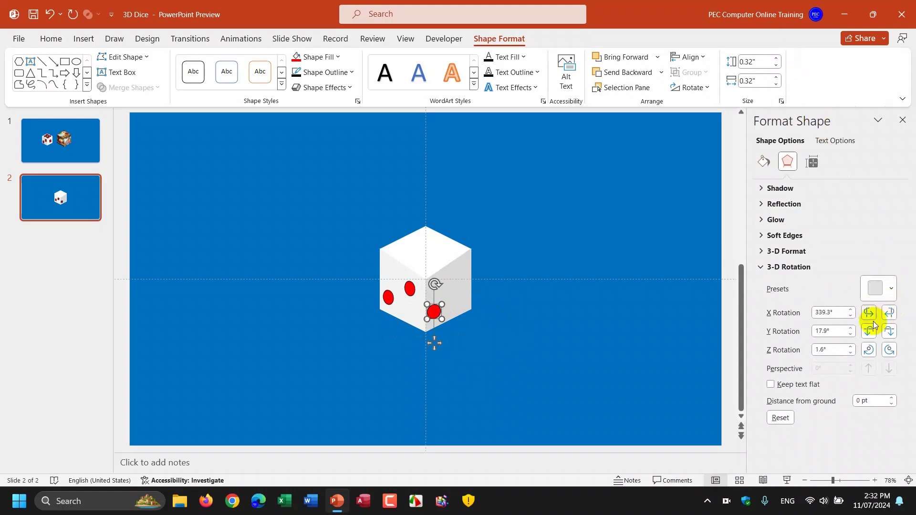
left_click(890, 332)
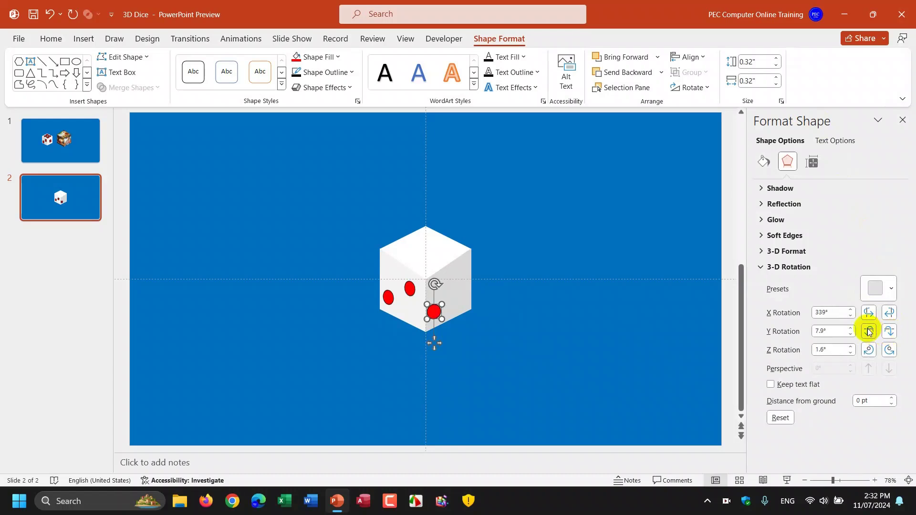
left_click(874, 312)
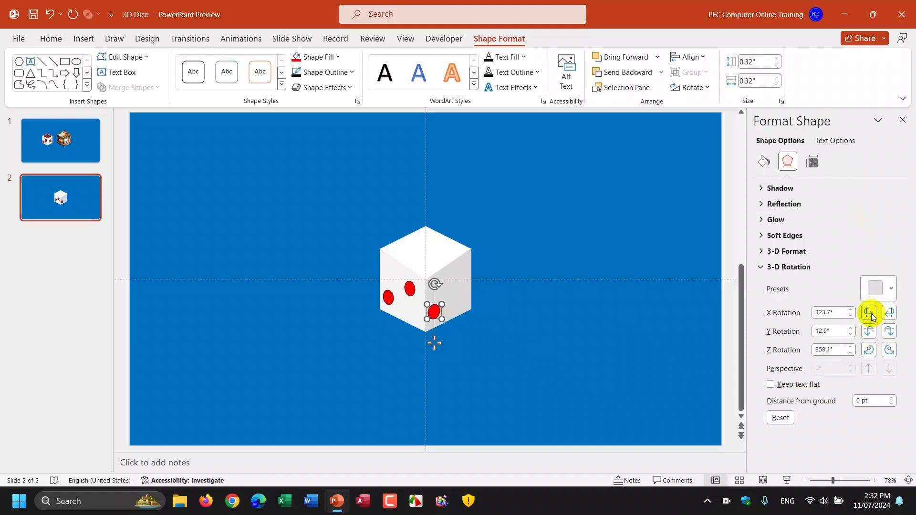
left_click(888, 313)
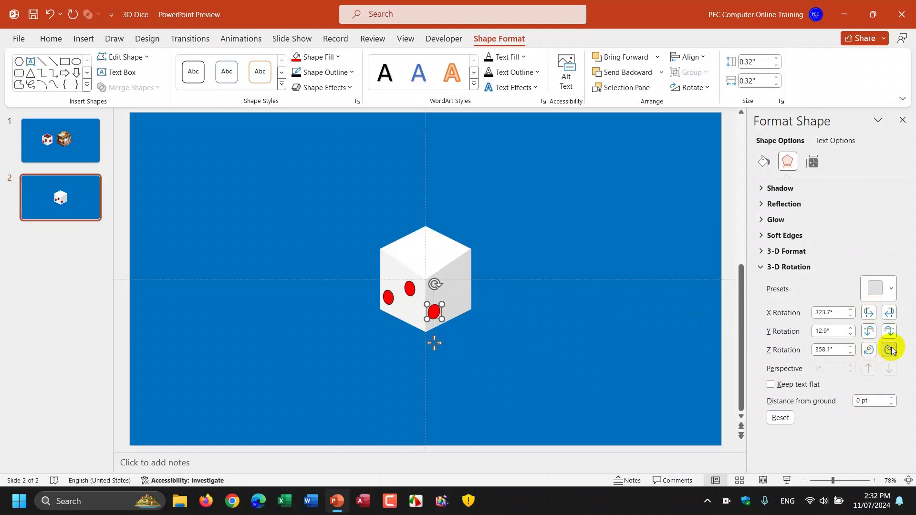
left_click(869, 349)
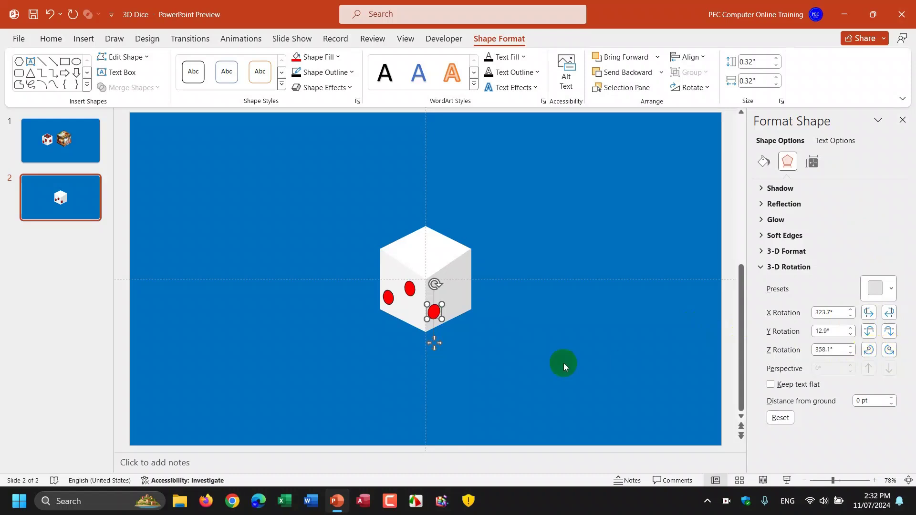
left_click(431, 314)
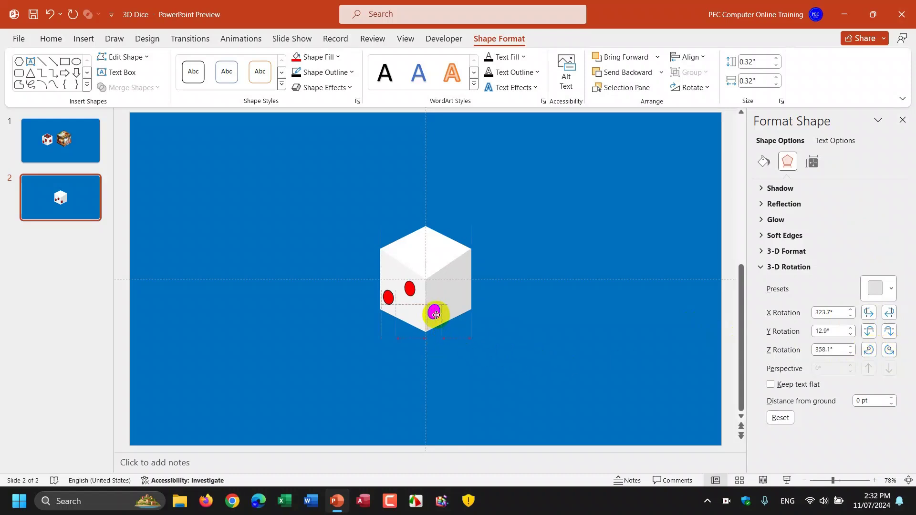
- Lower the third pip and paste two more copies, arranging three pips diagonally on the right face
left_click_drag(434, 314, 434, 318)
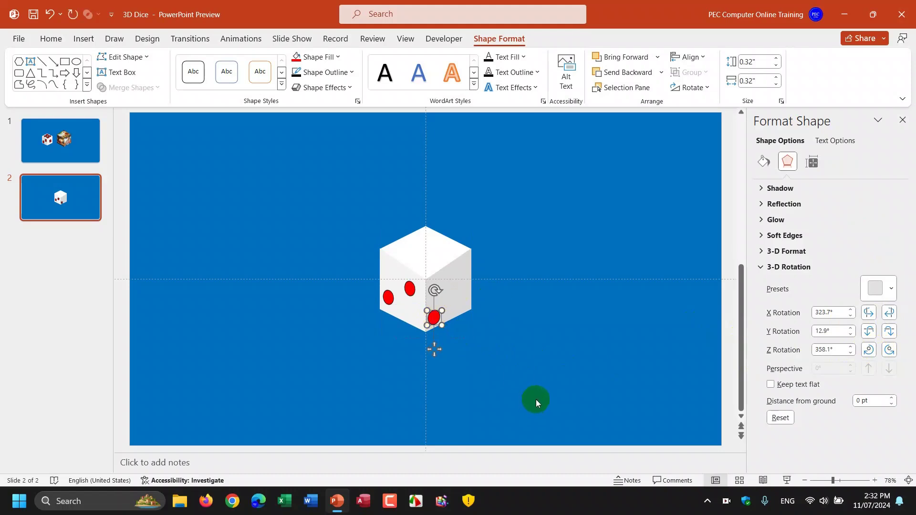
key("ctrl+v")
left_click(443, 317)
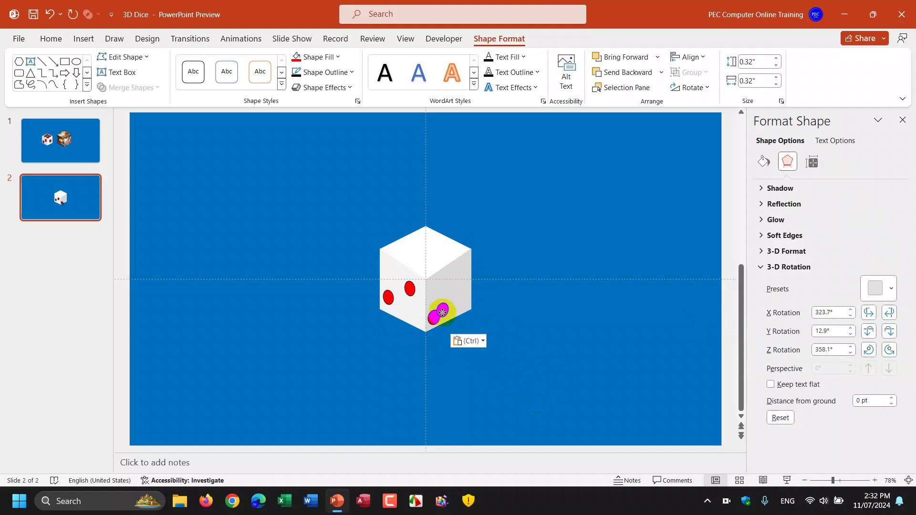
left_click_drag(442, 317, 445, 304)
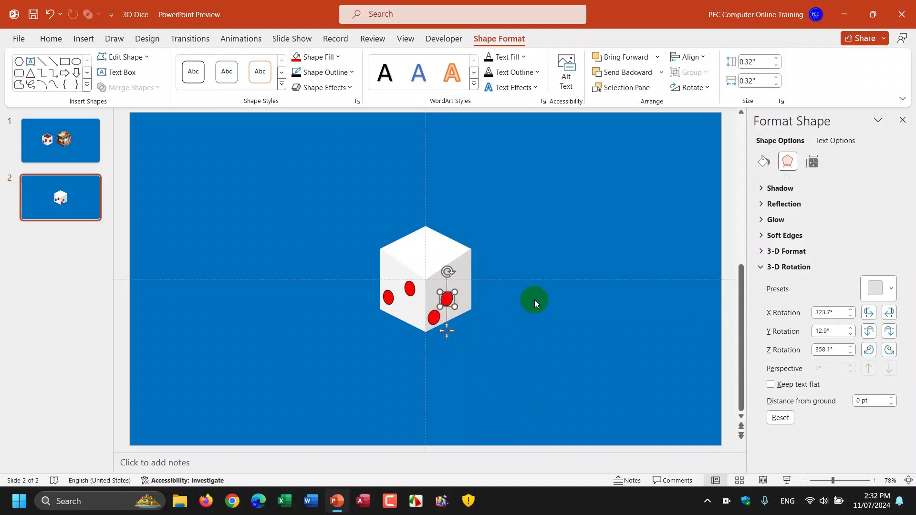
key("ctrl+v")
left_click_drag(435, 319, 462, 272)
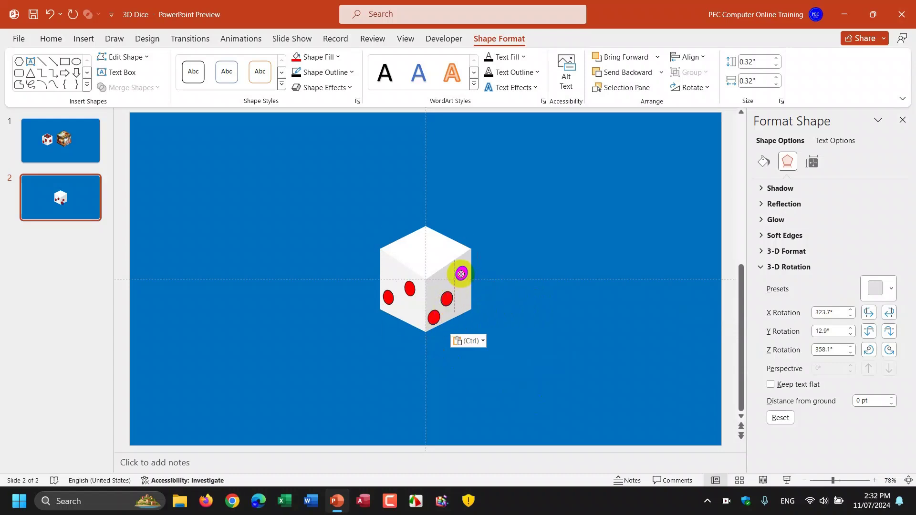
left_click(449, 297)
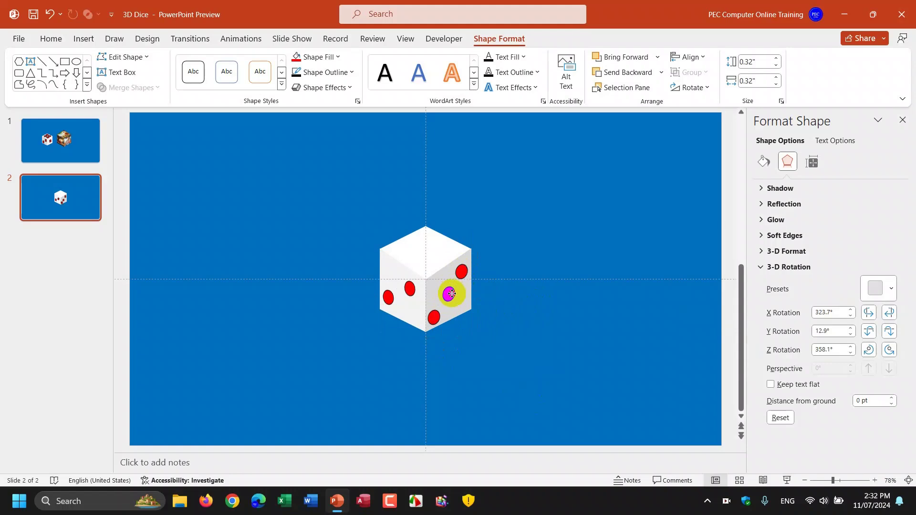
left_click_drag(452, 294, 436, 317)
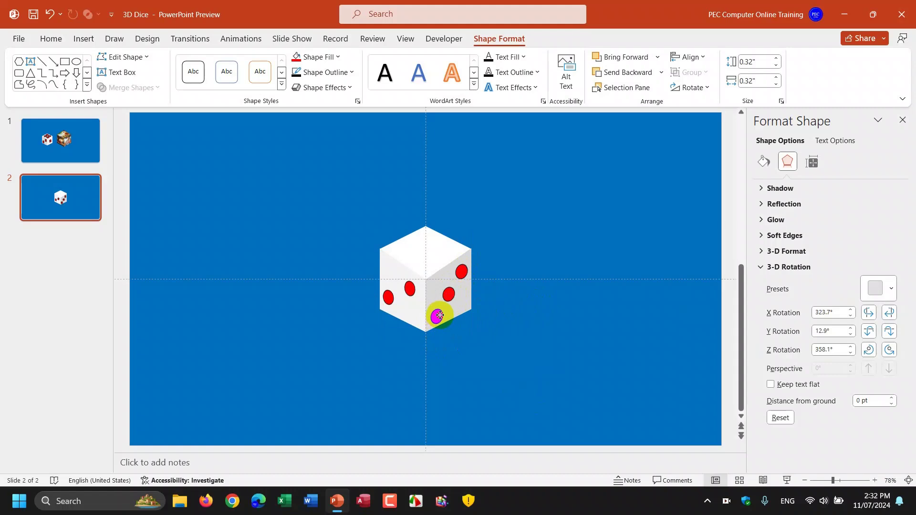
left_click(502, 308)
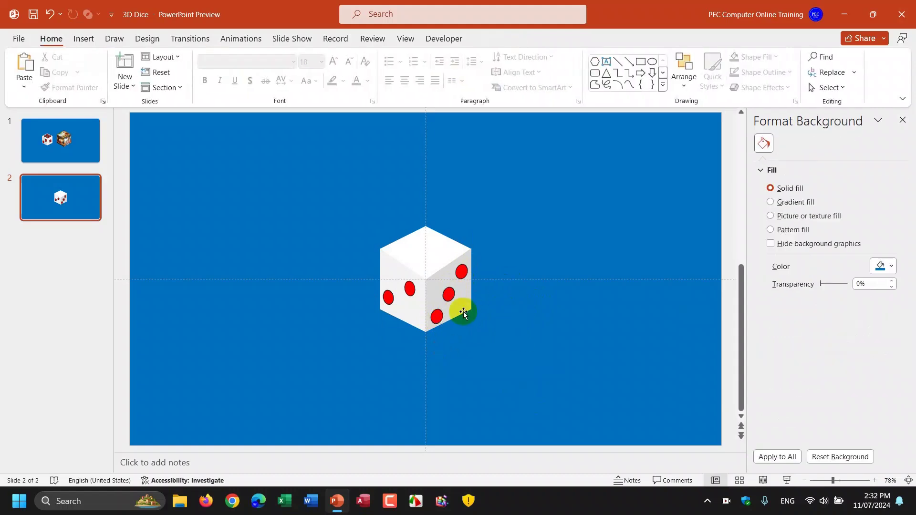
left_click(461, 272)
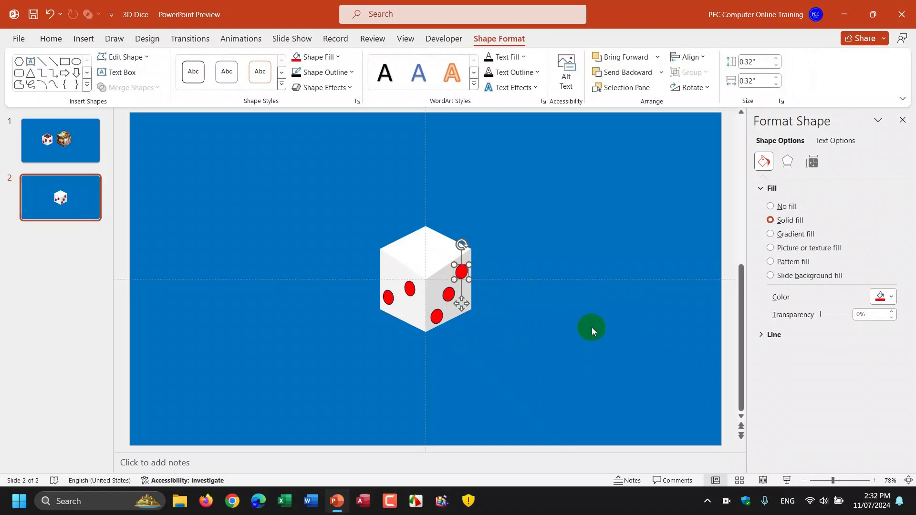
- Copy a pip and drag the copy onto the cube's top face
key("ctrl+c")
key("ctrl+v")
left_click_drag(468, 280, 427, 248)
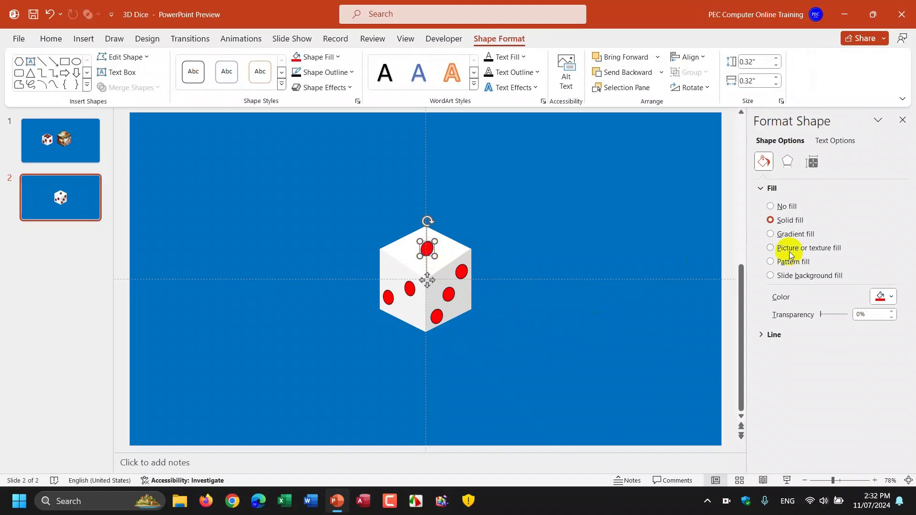
- Tilt the top-face pip with a Parallel 3-D preset and adjust its rotation to lie flat
left_click(788, 163)
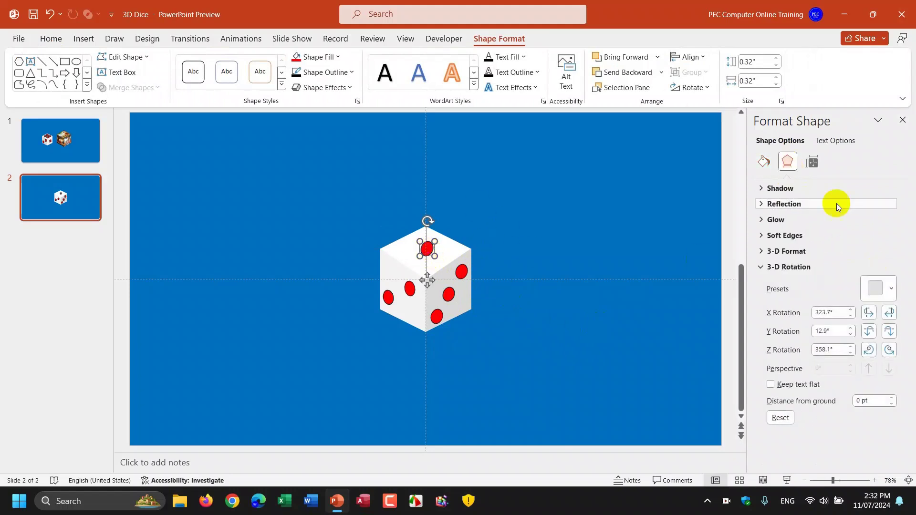
left_click(890, 290)
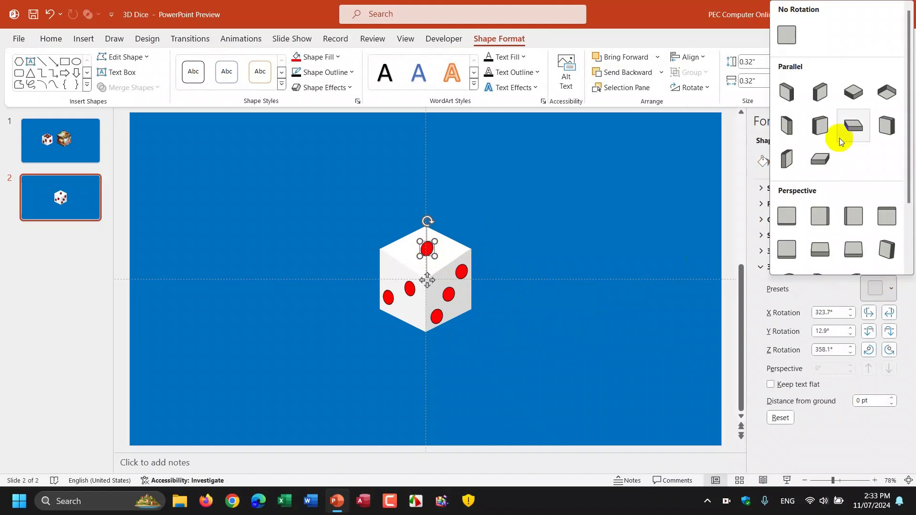
left_click(852, 126)
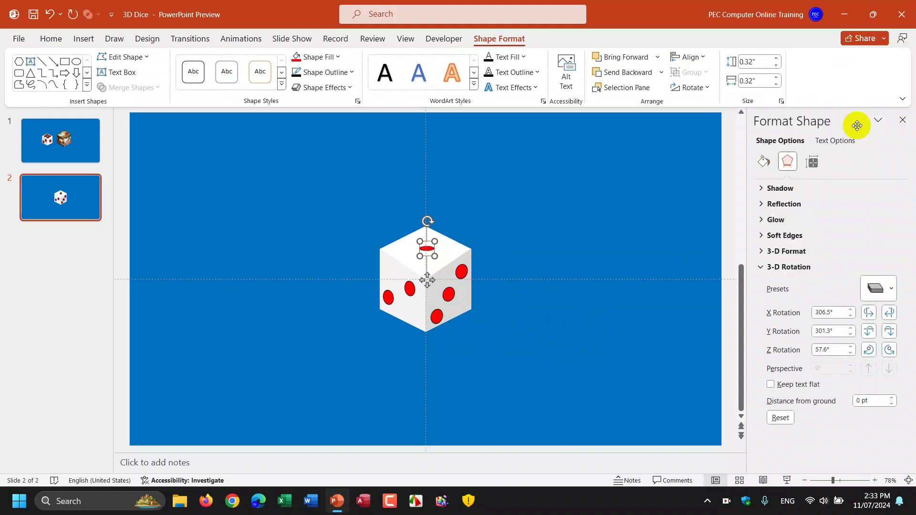
left_click(890, 331)
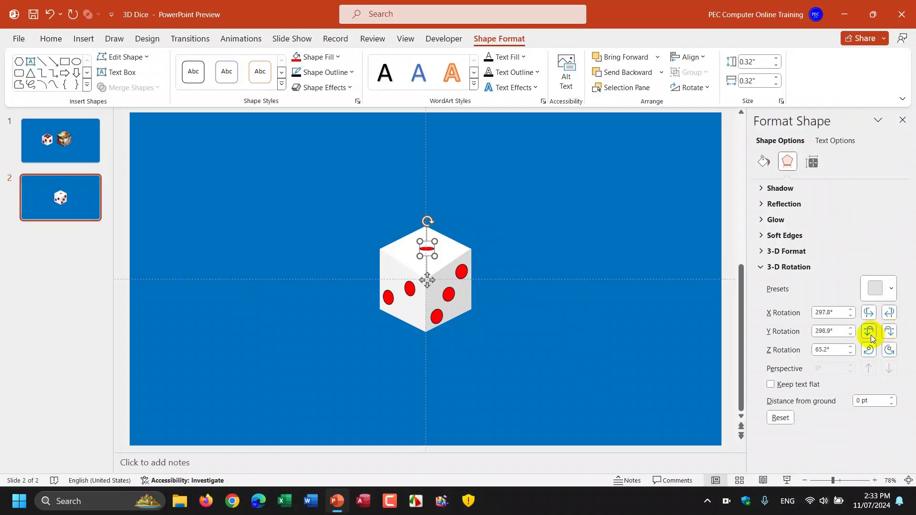
left_click(872, 334)
left_click(872, 334)
left_click(872, 334)
left_click(871, 334)
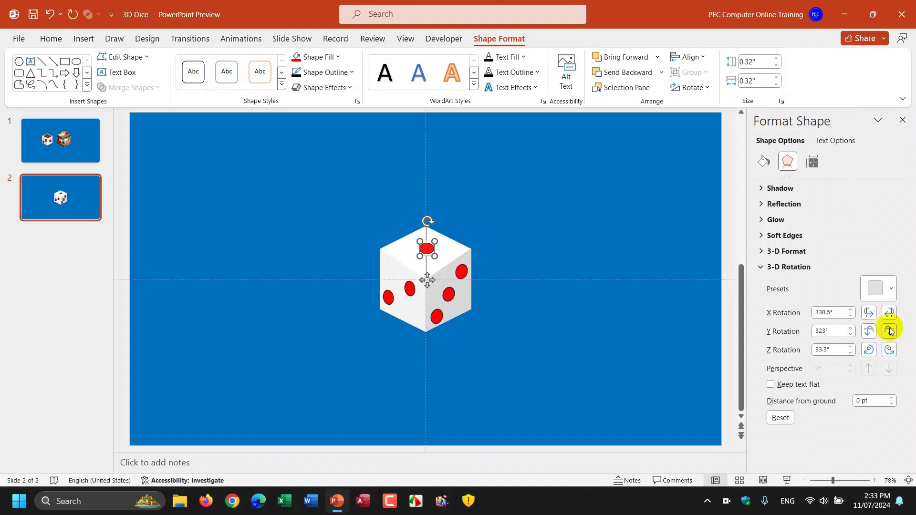
left_click(889, 331)
- Duplicate the top-face pip until four red pips sit arranged on the cube's top face
left_click(588, 328)
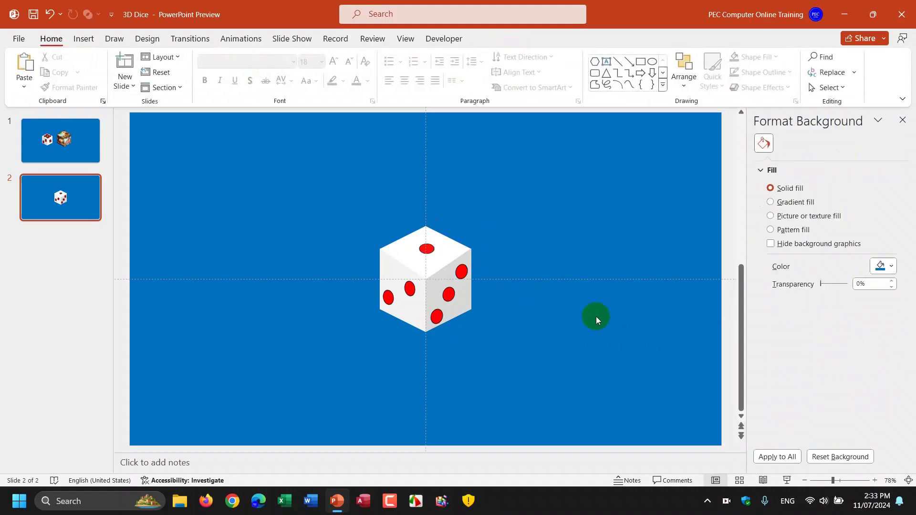
left_click(428, 248)
left_click_drag(428, 248, 428, 238)
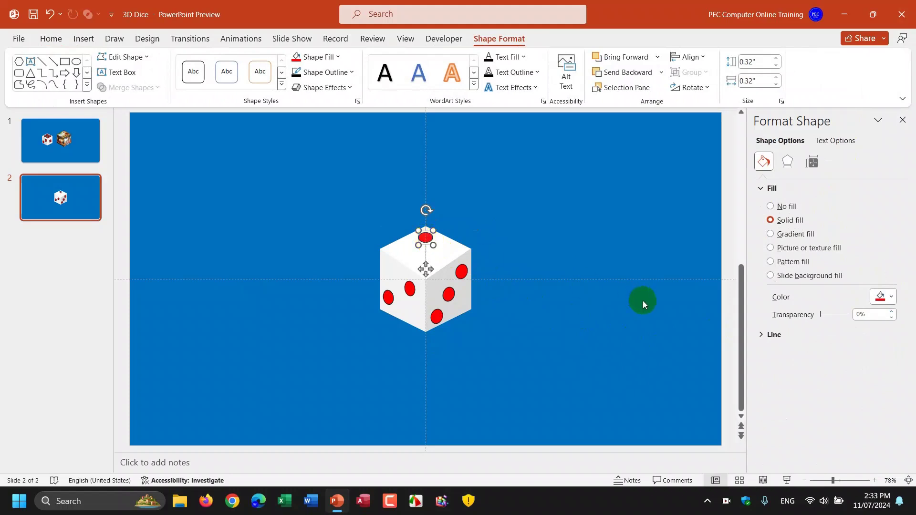
key("ctrl+v")
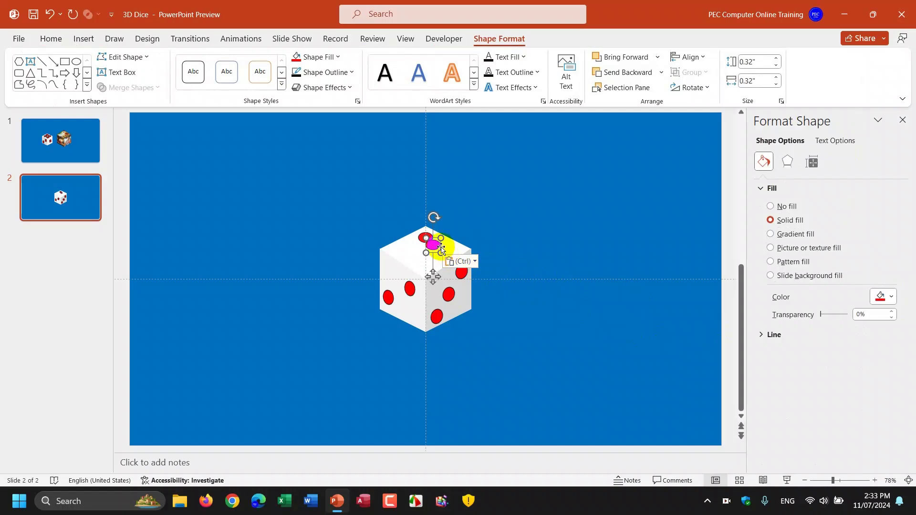
left_click_drag(440, 249, 445, 250)
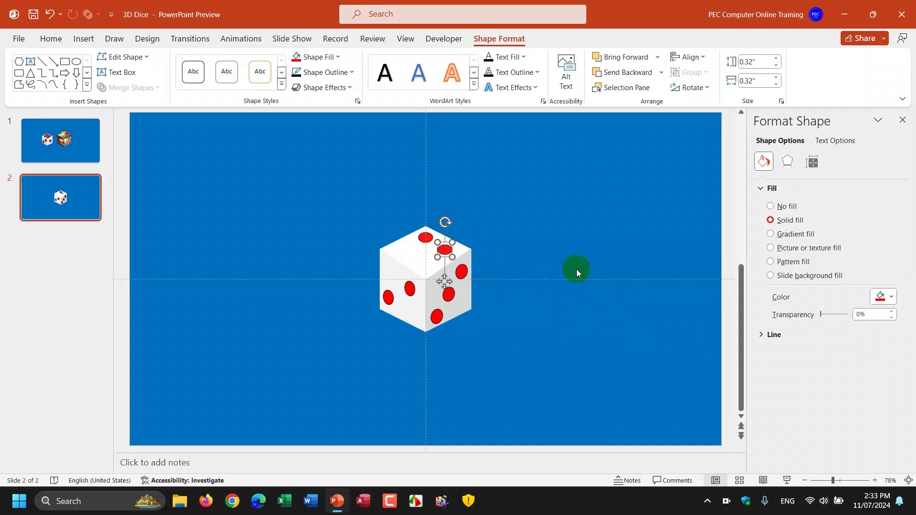
left_click(425, 237, "shift")
key("ctrl+c")
key("ctrl+v")
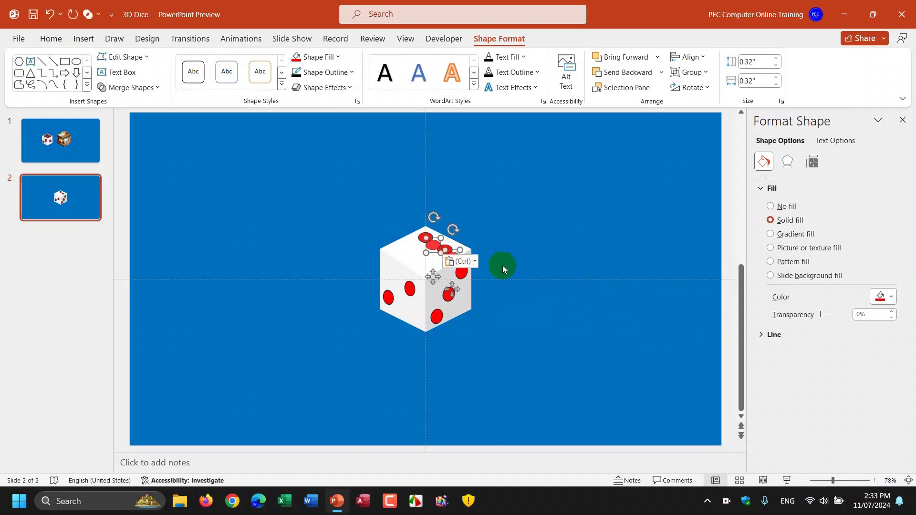
left_click_drag(433, 250, 406, 250)
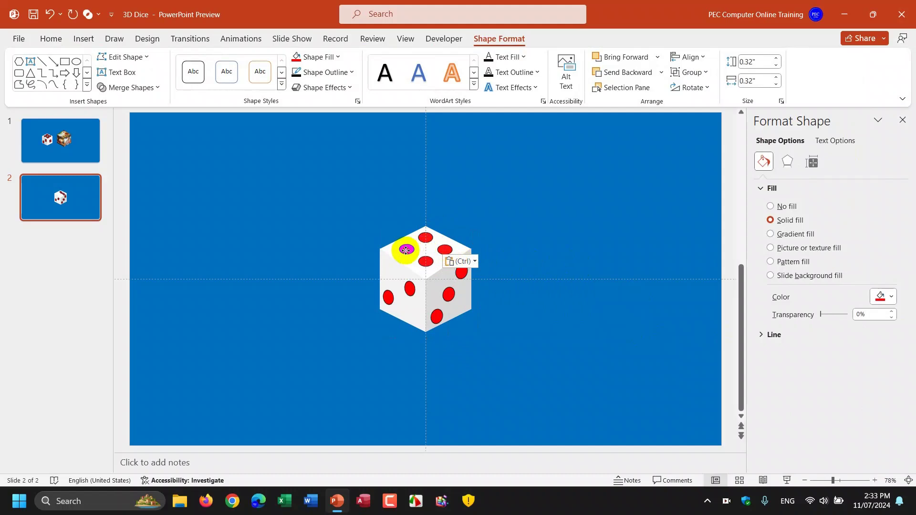
left_click(552, 274)
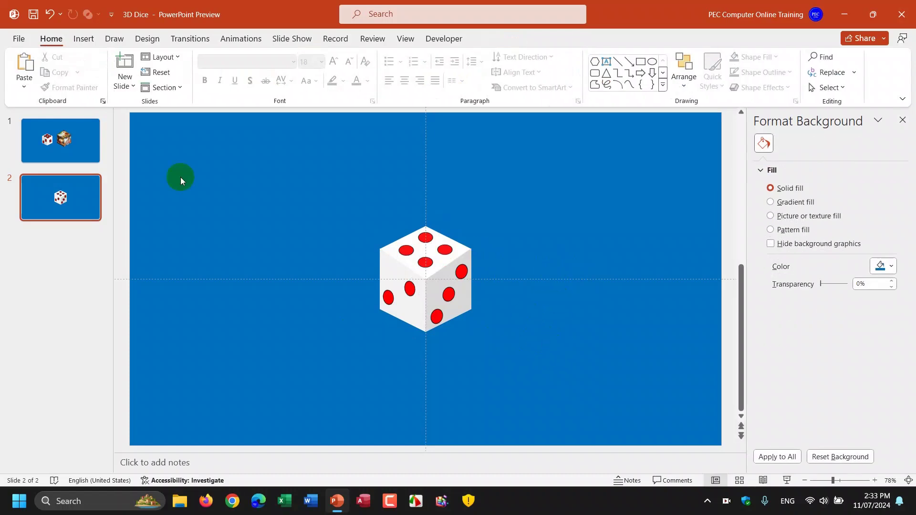
- Group all the dice shapes with Ctrl+G and move the dice toward the slide's upper left
left_click_drag(254, 181, 695, 450)
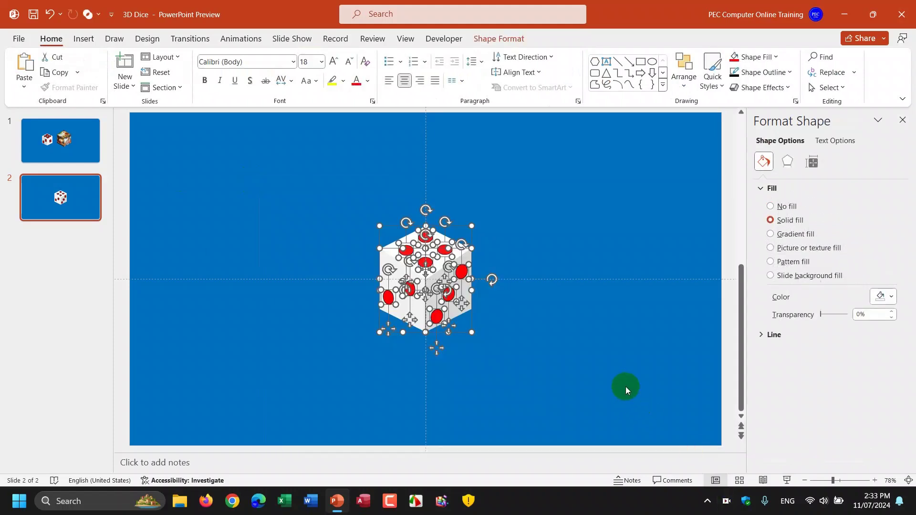
key("ctrl+g")
left_click_drag(444, 259, 303, 208)
left_click(509, 231)
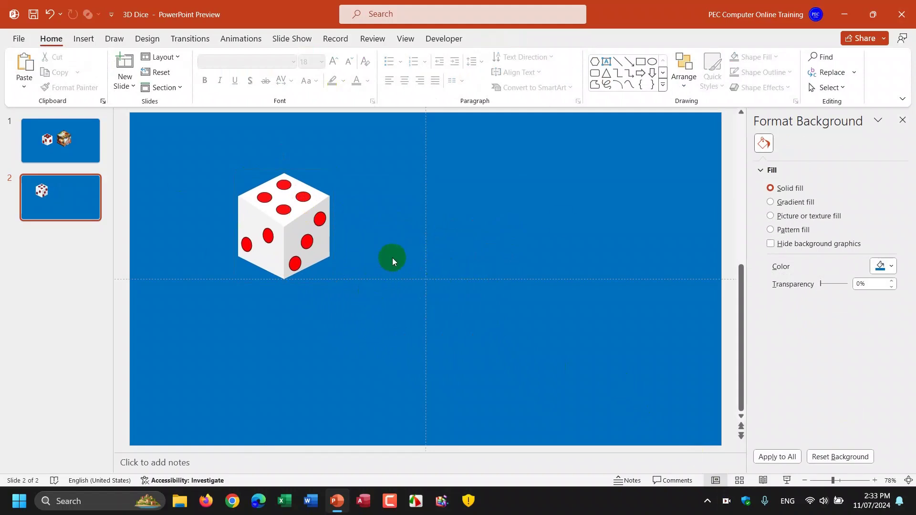
left_click(52, 145)
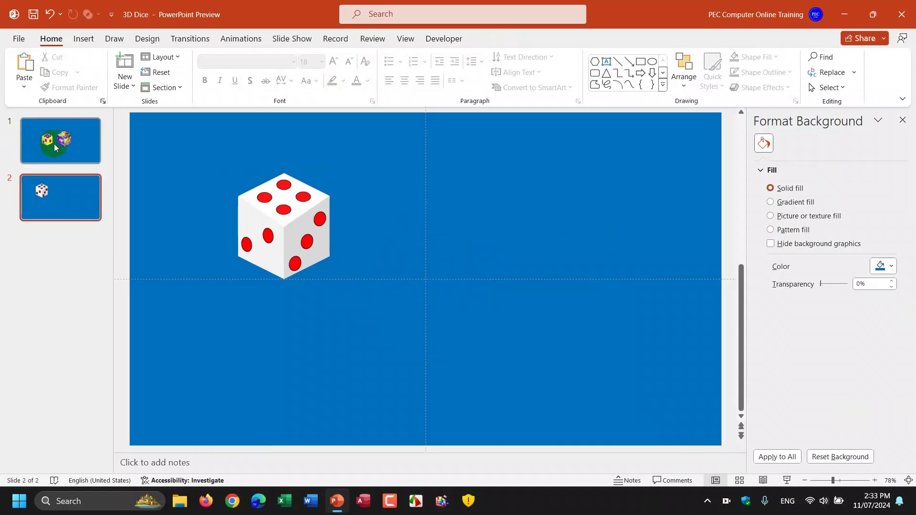
left_click(305, 206)
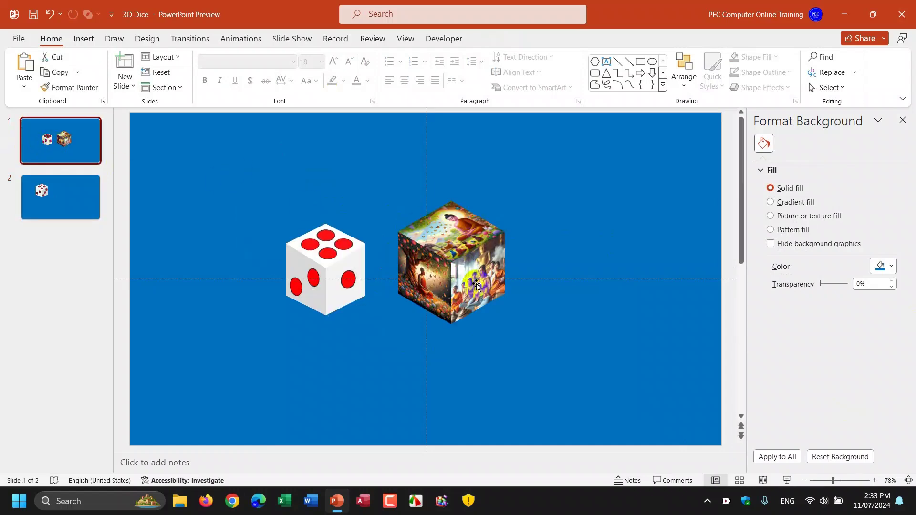
left_click(71, 157)
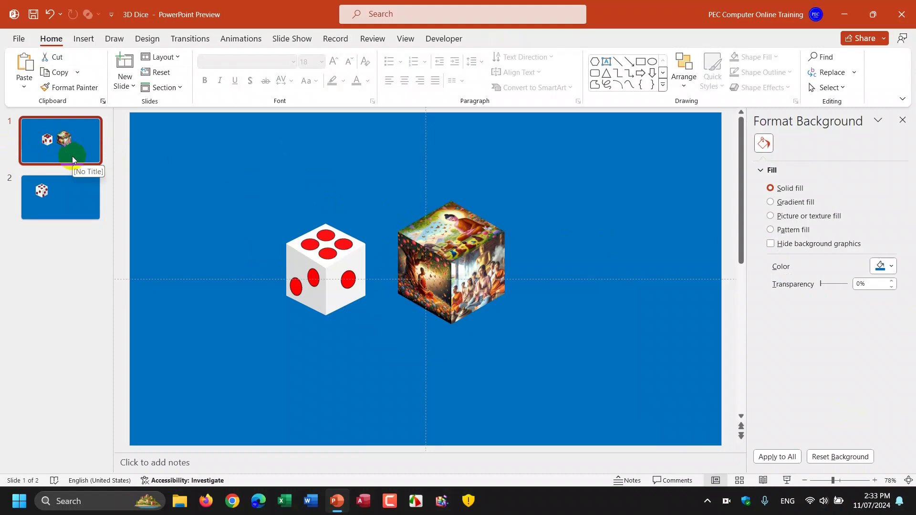
left_click(72, 182)
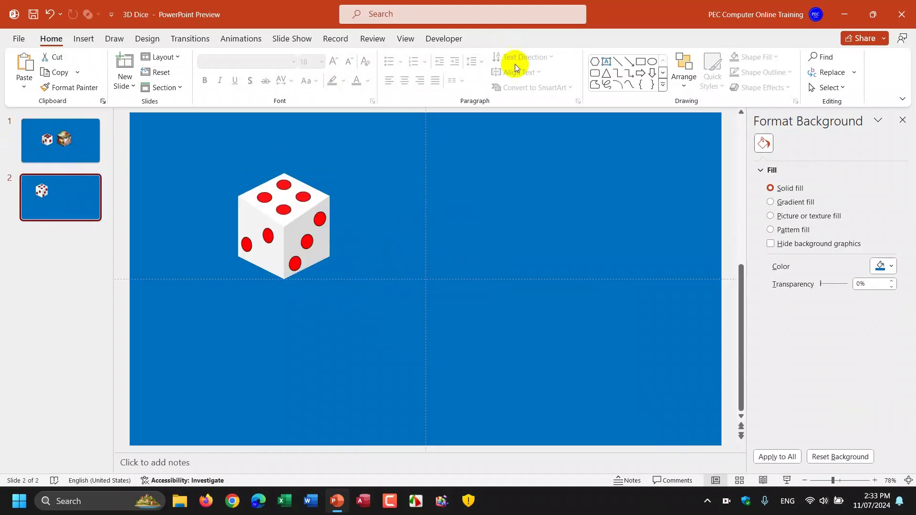
- Draw a rectangle right of the dice and size it to a 1.87" by 1.87" square
left_click(643, 66)
left_click_drag(449, 239, 535, 321)
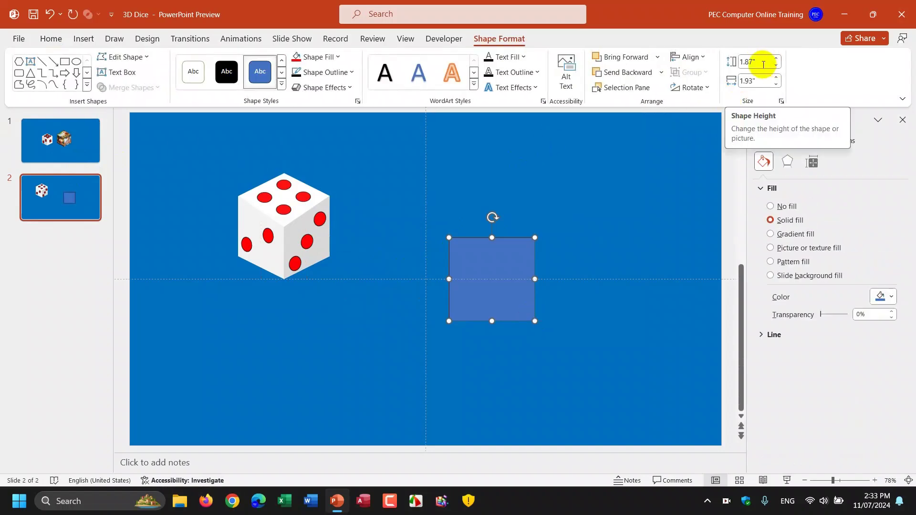
left_click(763, 63)
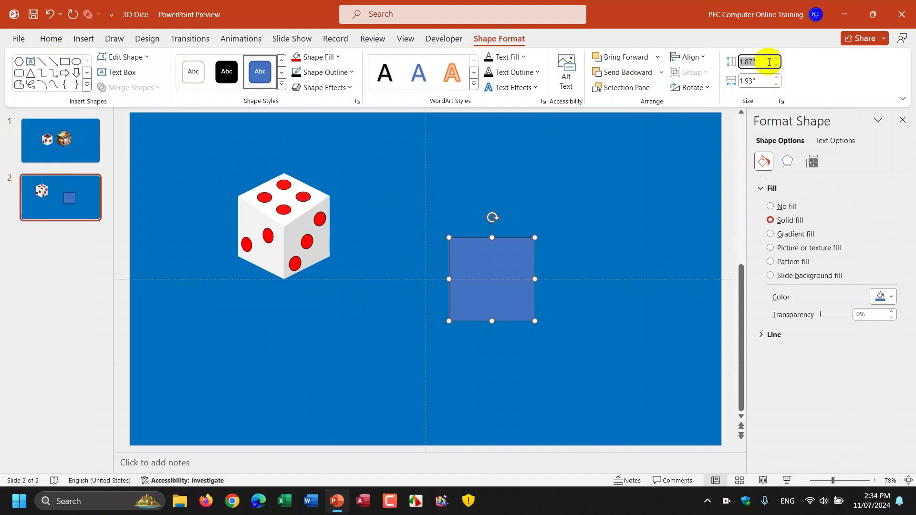
left_click(762, 79)
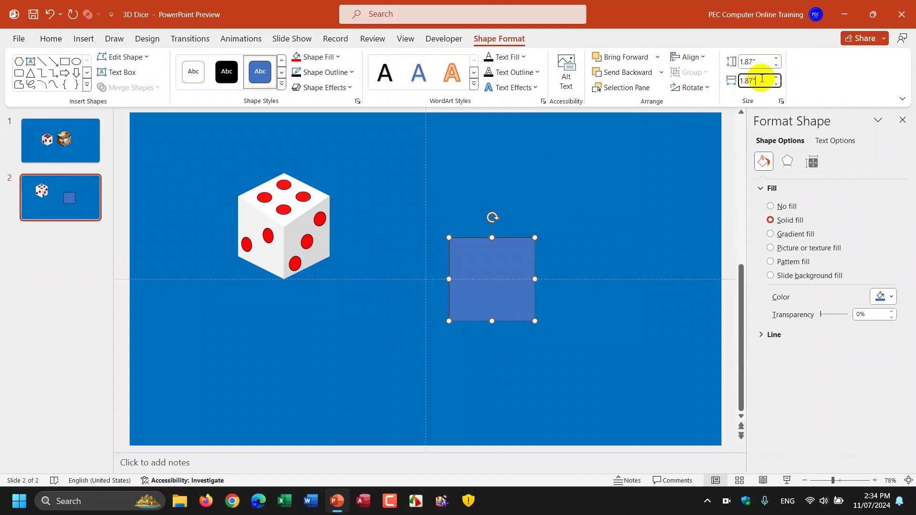
left_click(616, 287)
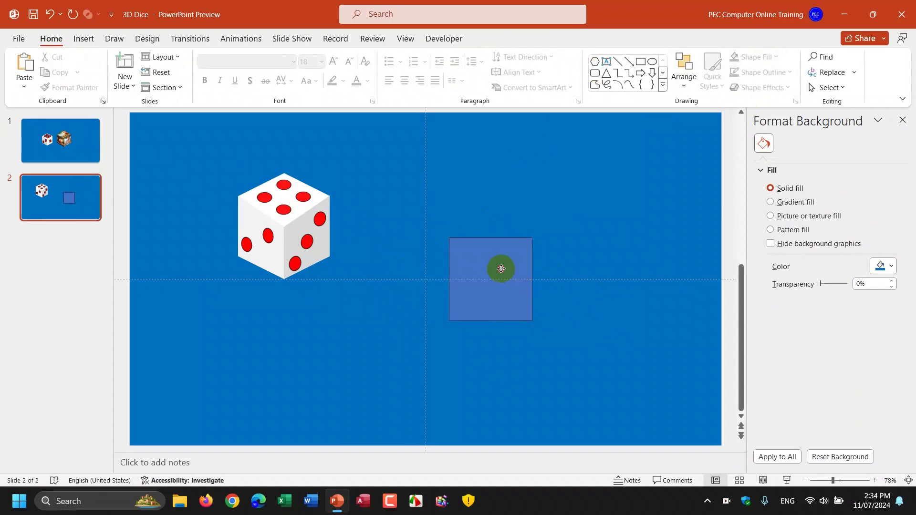
- Fill the square with red and set its outline to No Outline
left_click(501, 271)
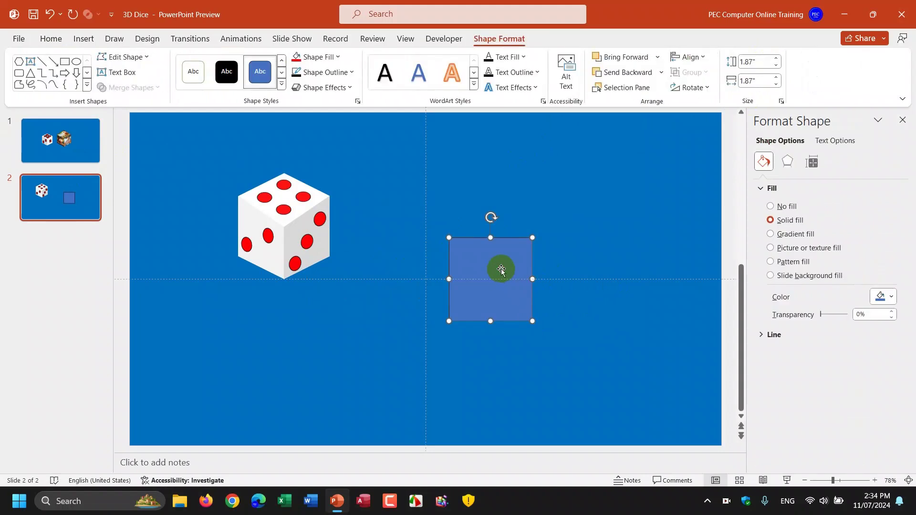
left_click(294, 59)
left_click(349, 72)
left_click(317, 229)
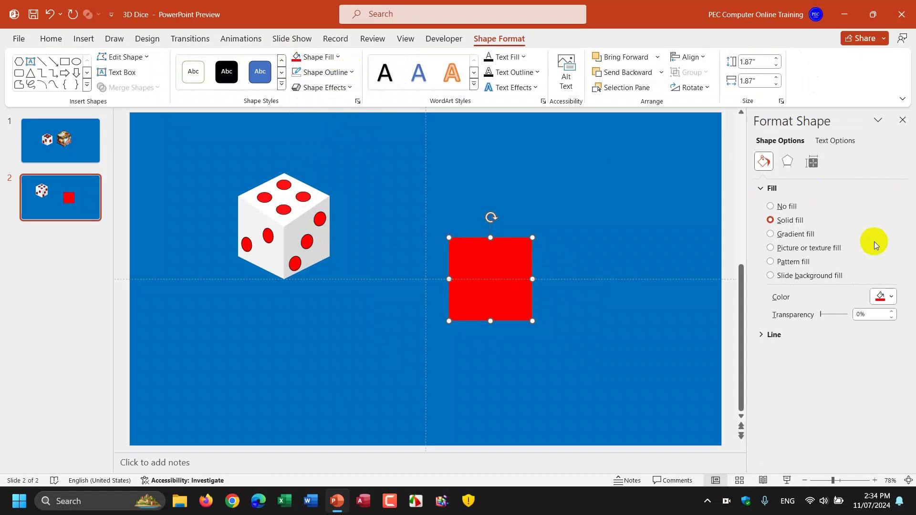
left_click(789, 162)
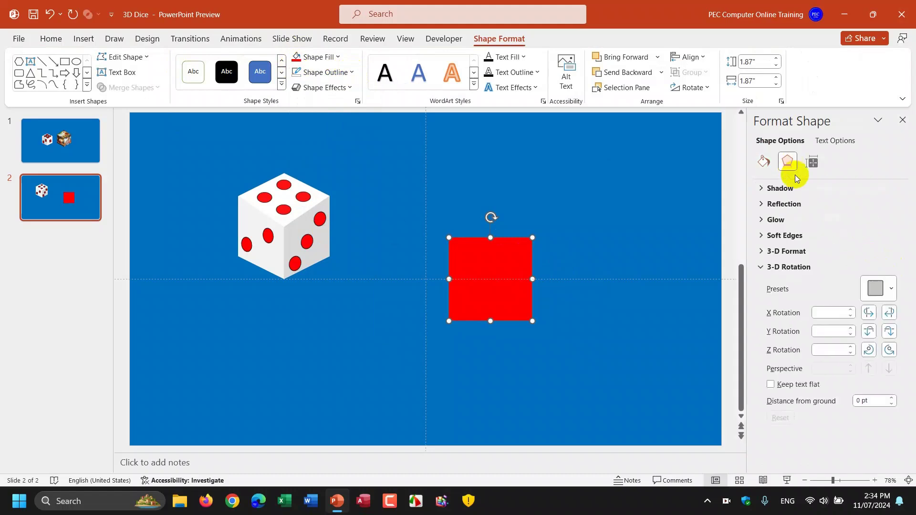
- Tilt the red square with a Parallel preset and join a copy turned to X 315° beside it
left_click(891, 292)
left_click(786, 91)
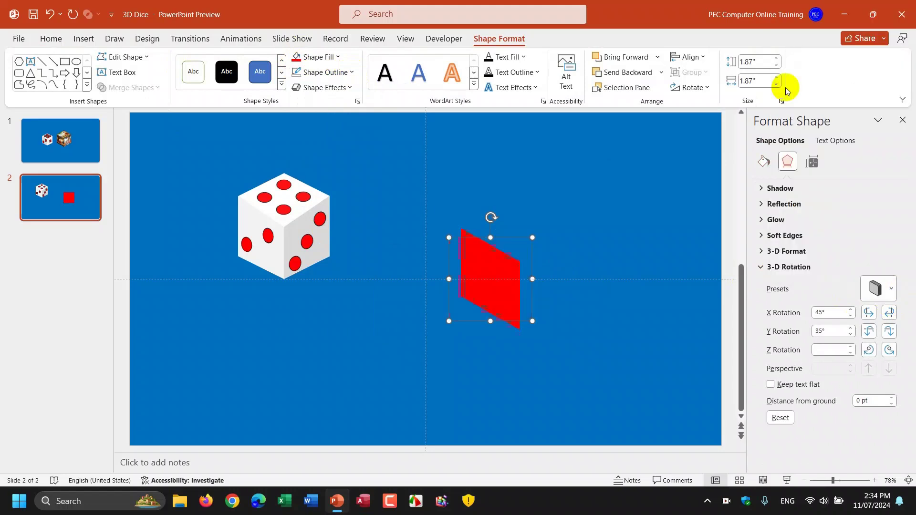
left_click_drag(501, 273, 466, 279)
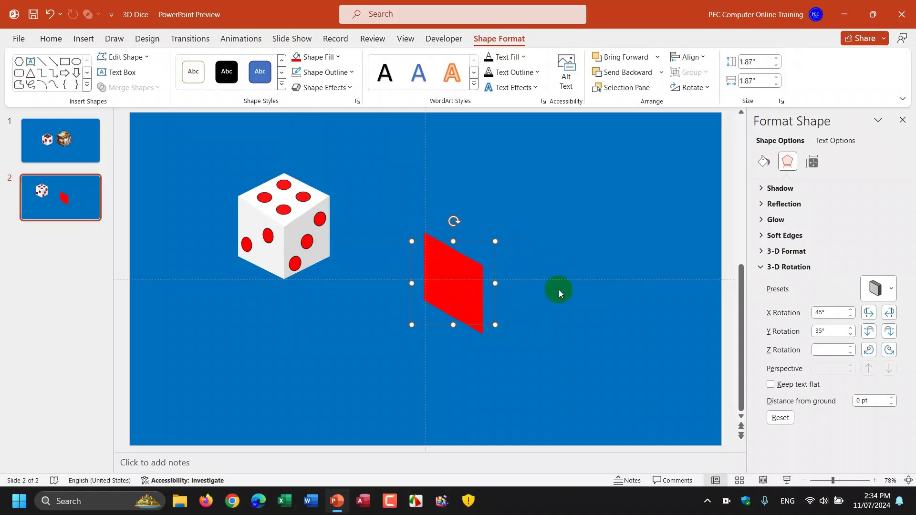
key("ctrl+v")
mouse_move(454, 286)
left_mouse_down()
mouse_move(516, 287)
mouse_move(517, 310)
mouse_move(508, 311)
left_mouse_up()
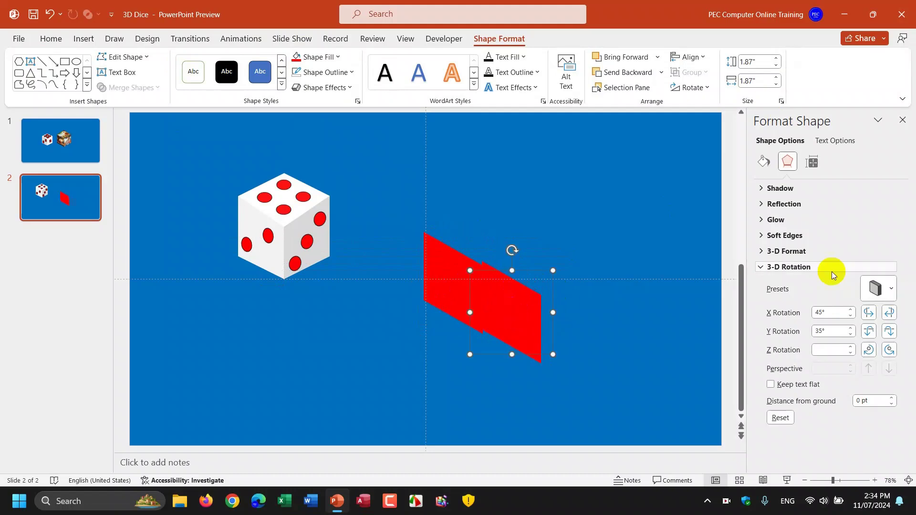
left_click(890, 292)
left_click(819, 91)
left_click_drag(519, 311, 495, 214)
- Paste a third red face, lay it flat with a Parallel preset, and nudge it onto the cube's top
key("ctrl+v")
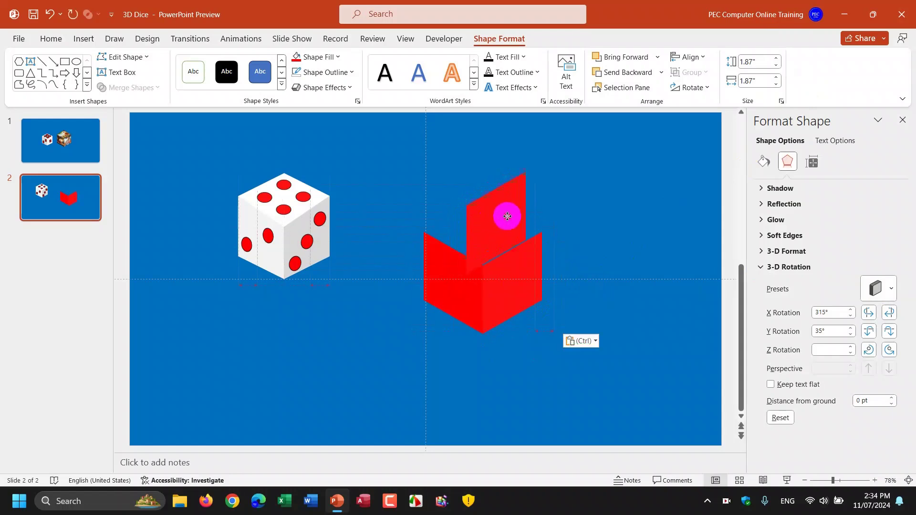
left_click_drag(494, 214, 523, 212)
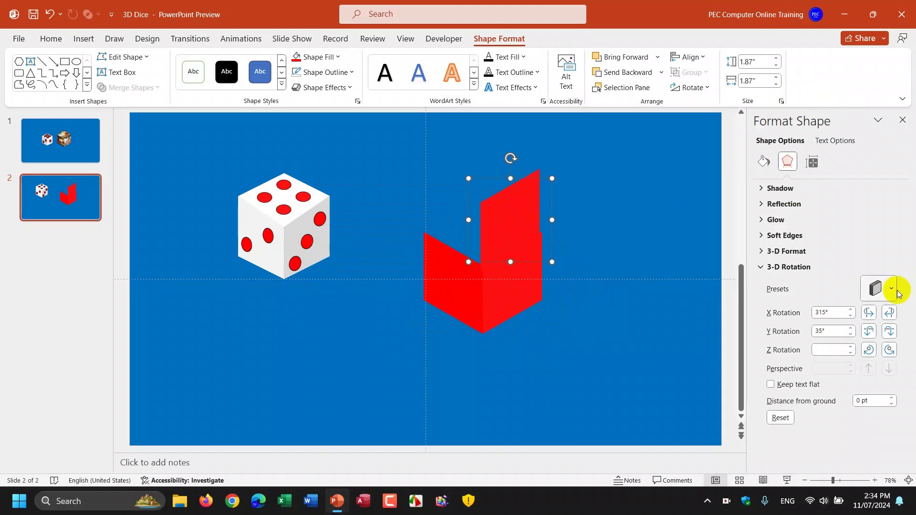
left_click(892, 288)
left_click(856, 98)
left_click_drag(529, 217, 504, 235)
key("Up")
key("Left")
left_click(602, 254)
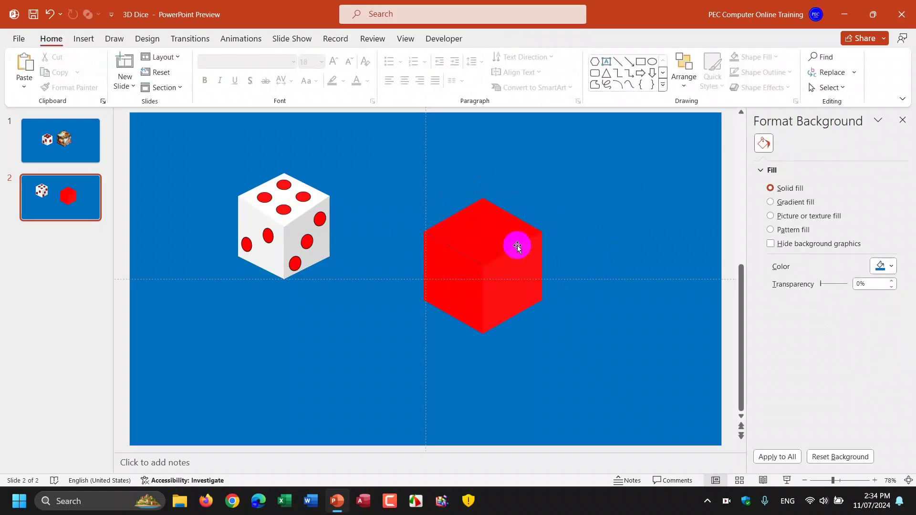
- Inspect the seam at the cube's top face and undo the last nudge to close it
left_click(506, 238)
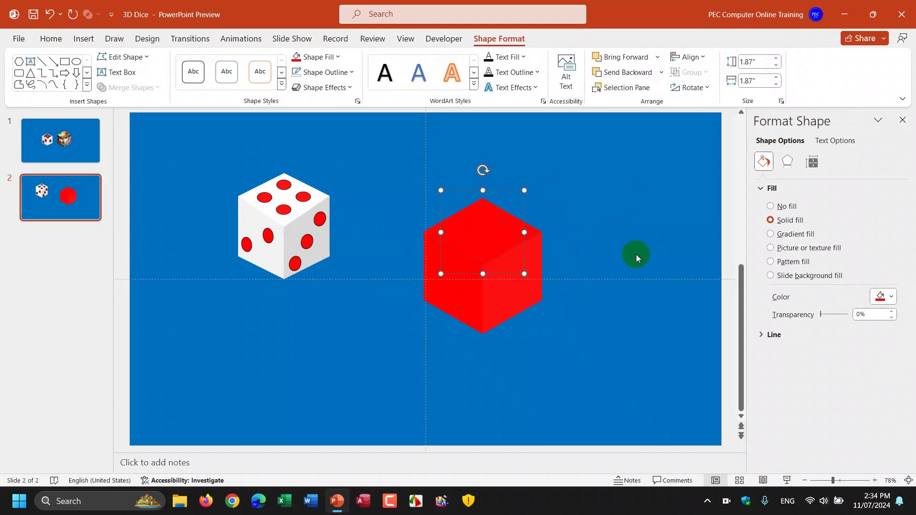
left_click(629, 251)
left_click(505, 234)
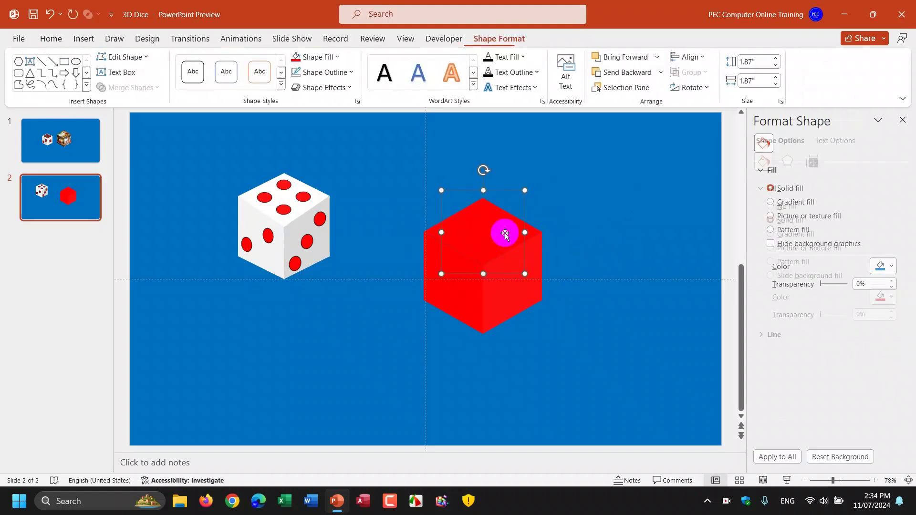
left_click(587, 237)
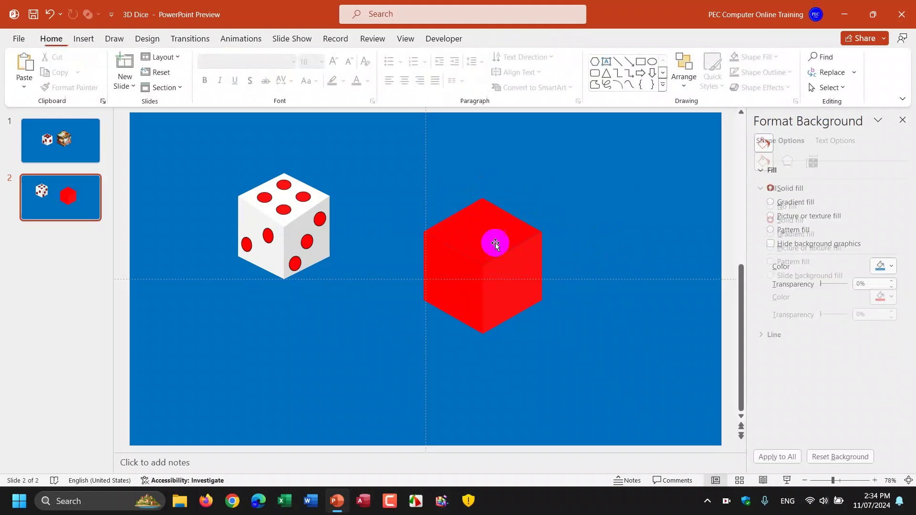
left_click(506, 235)
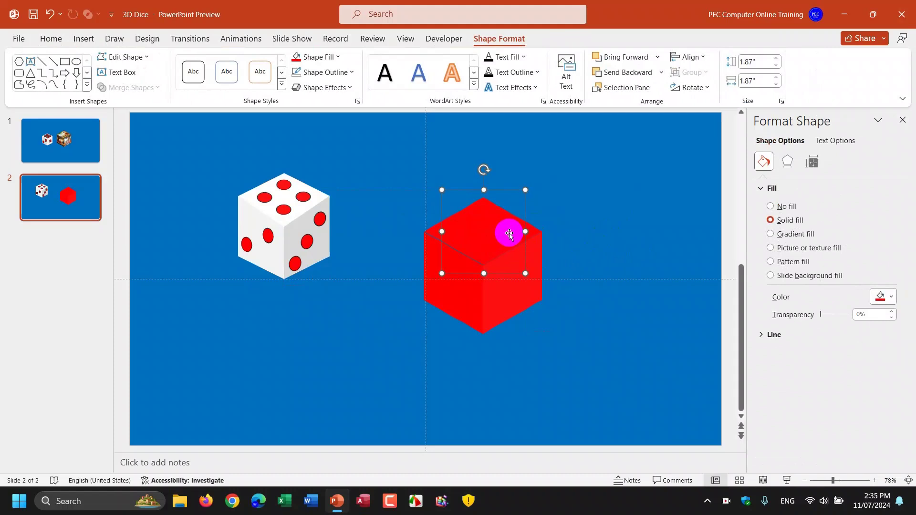
key("ctrl+z")
left_click(617, 247)
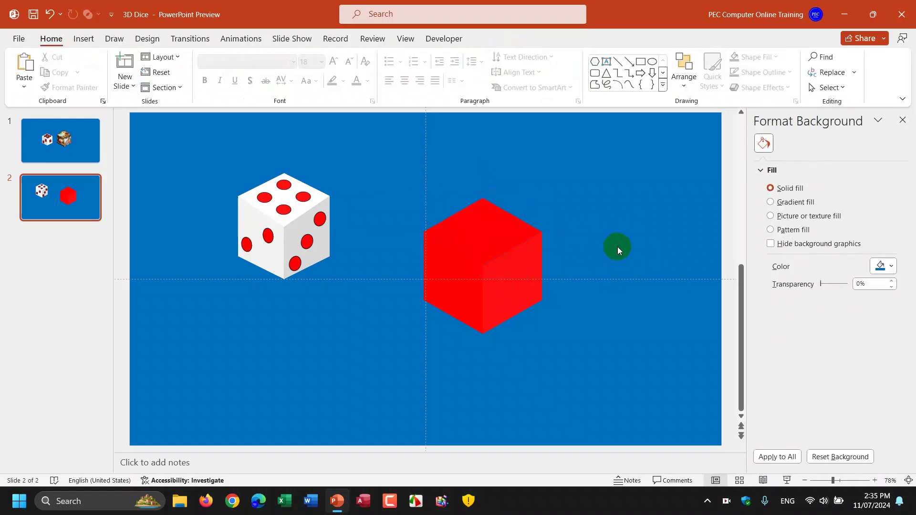
left_click(503, 245)
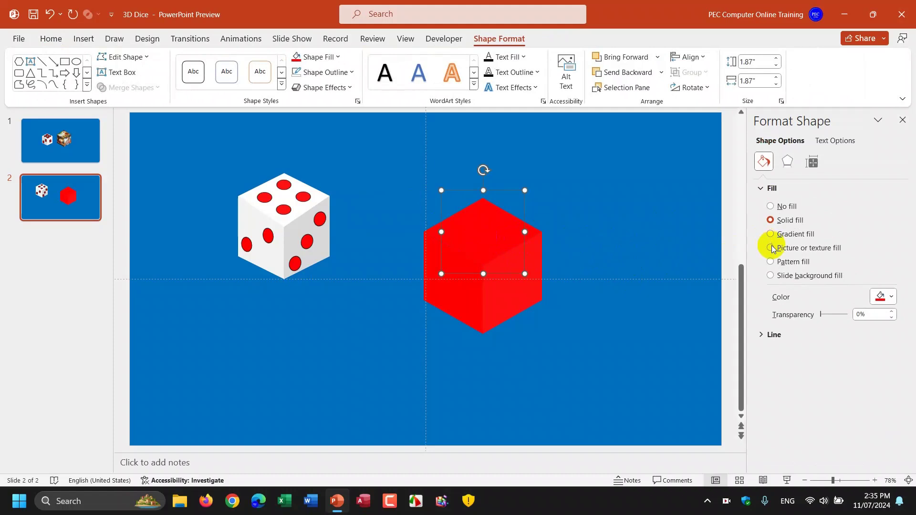
- Fill the cube's top face with a photo from the Downloads folder
left_click(771, 248)
left_click(787, 308)
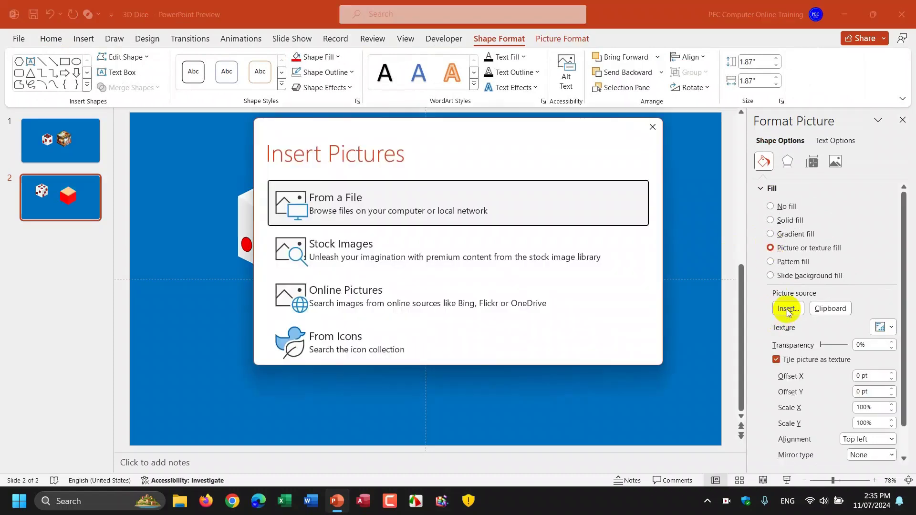
left_click(432, 217)
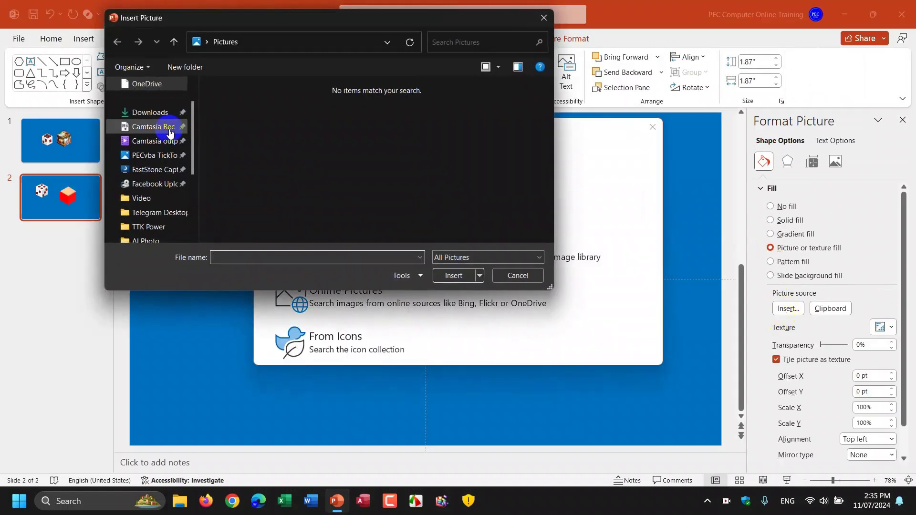
left_click(158, 114)
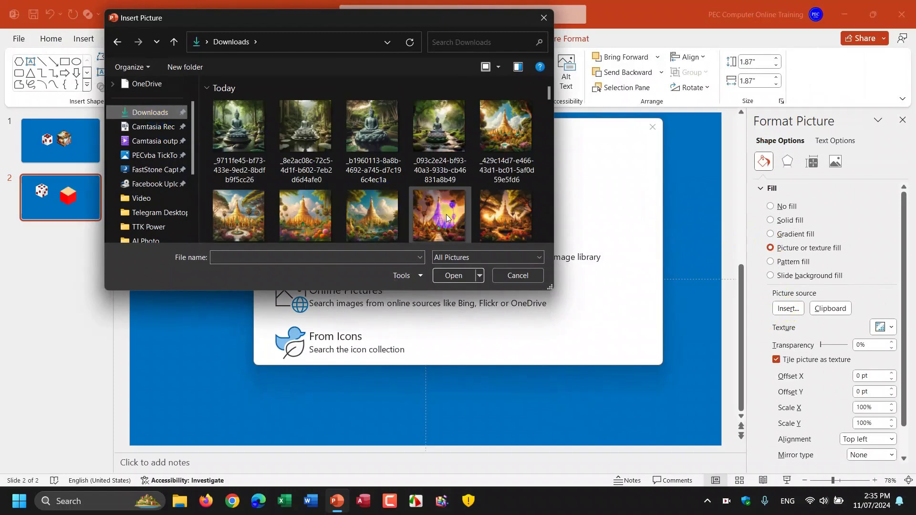
left_click(446, 214)
double_click(447, 214)
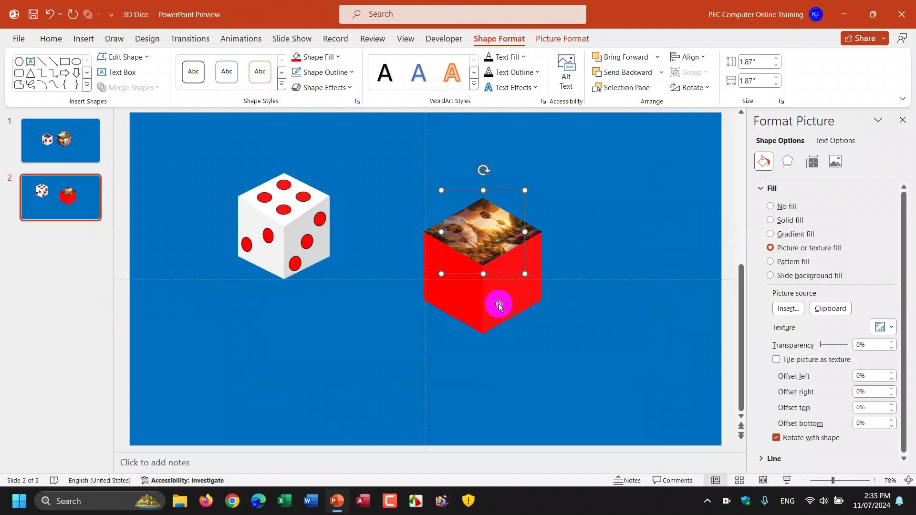
- Fill the cube's front face with the Buddha photo
left_click(461, 300)
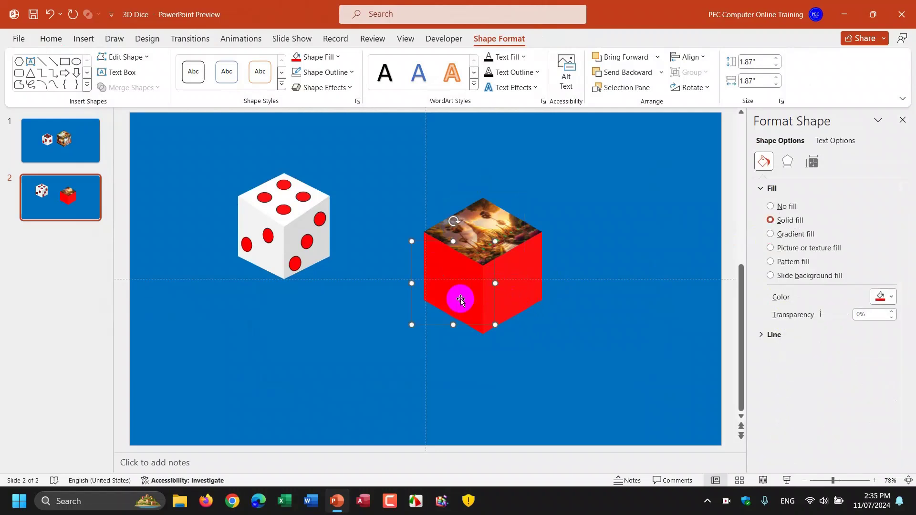
left_click(808, 248)
left_click(788, 308)
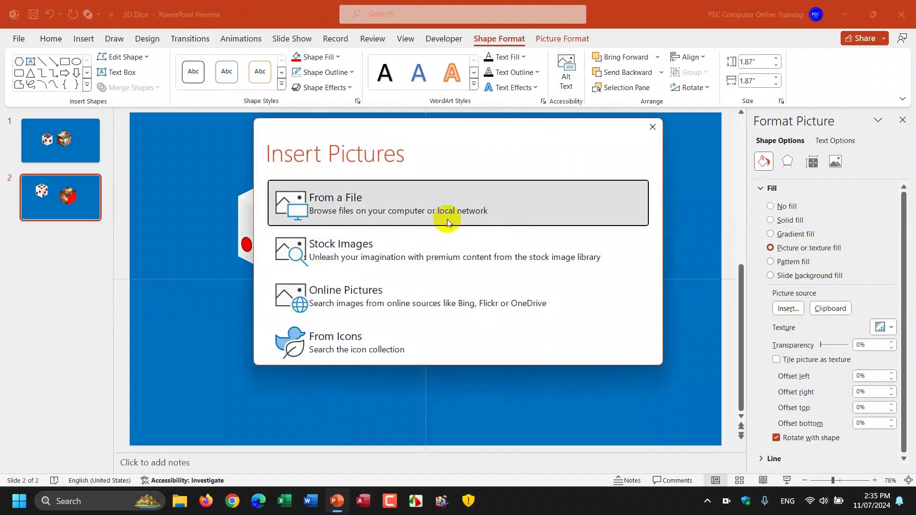
left_click(447, 219)
double_click(372, 127)
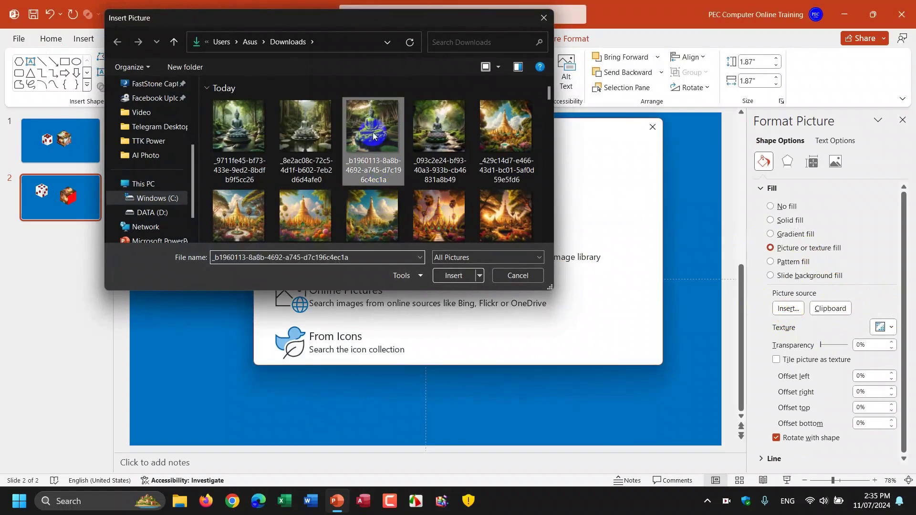
- Fill the cube's right face with a temple photo from Downloads
left_click(526, 274)
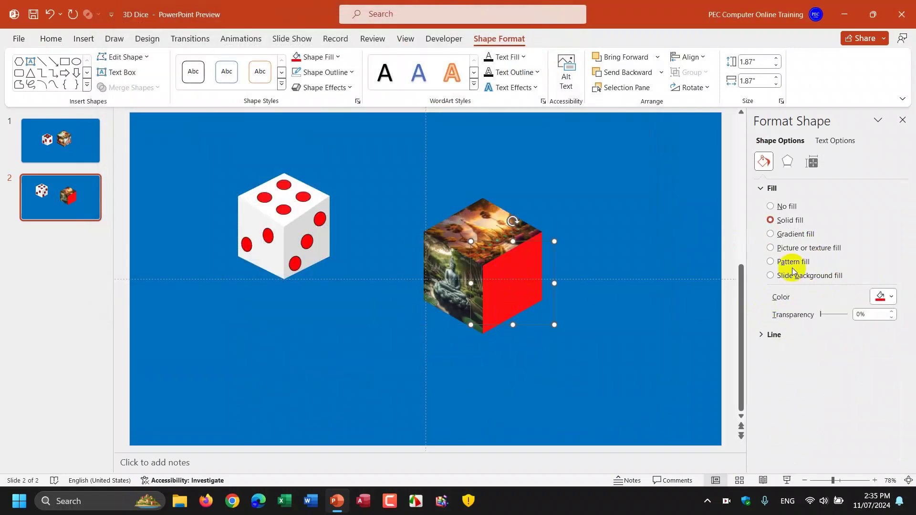
left_click(770, 248)
left_click(788, 308)
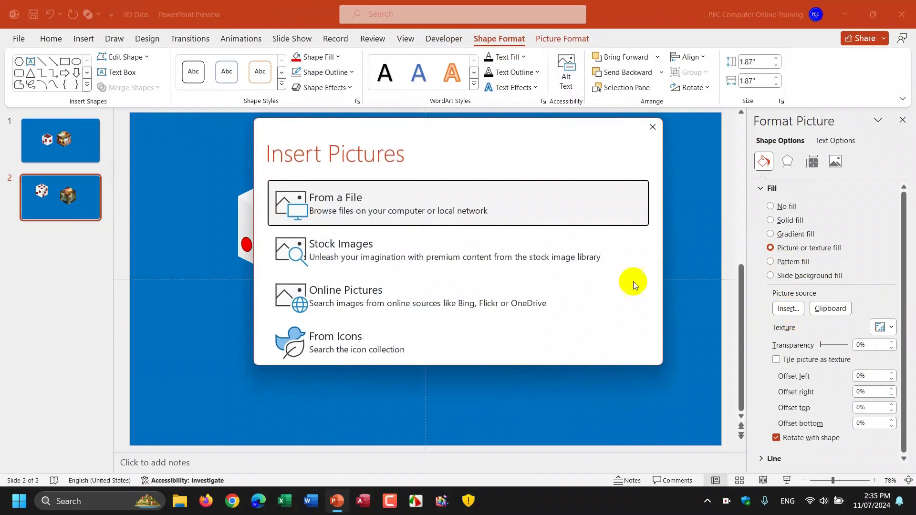
left_click(394, 207)
scroll(400, 186, "down", 1)
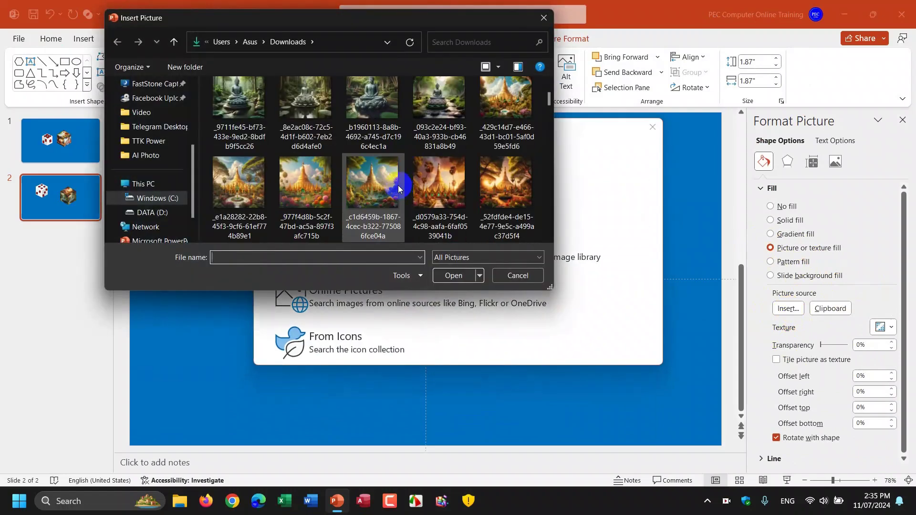
scroll(270, 170, "down", 1)
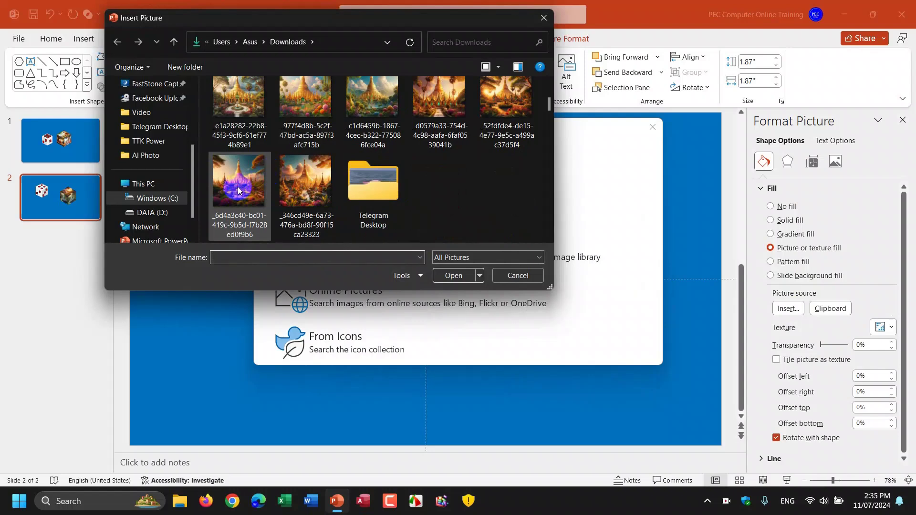
double_click(238, 190)
left_click(687, 343)
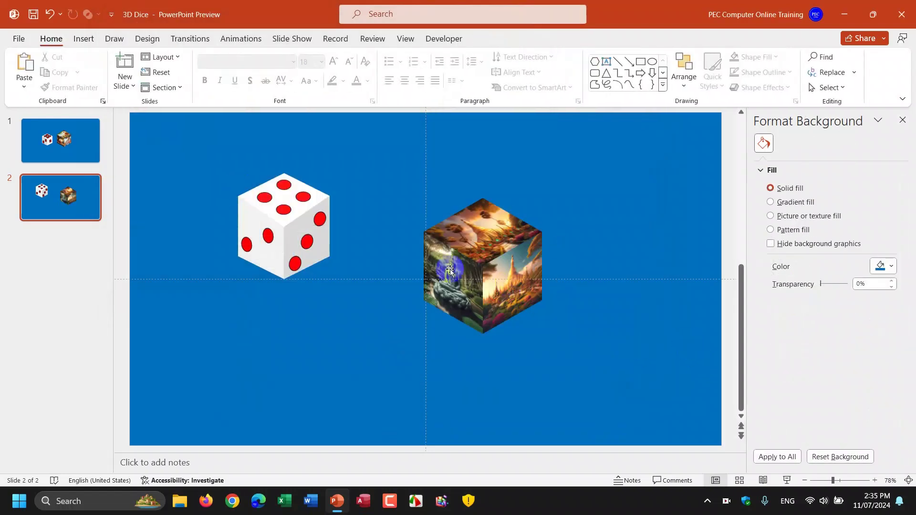
- Box-select the three photo faces and drag them up and slightly right beside the white dice
mouse_move(397, 169)
left_mouse_down()
mouse_move(613, 389)
mouse_move(634, 399)
left_mouse_up()
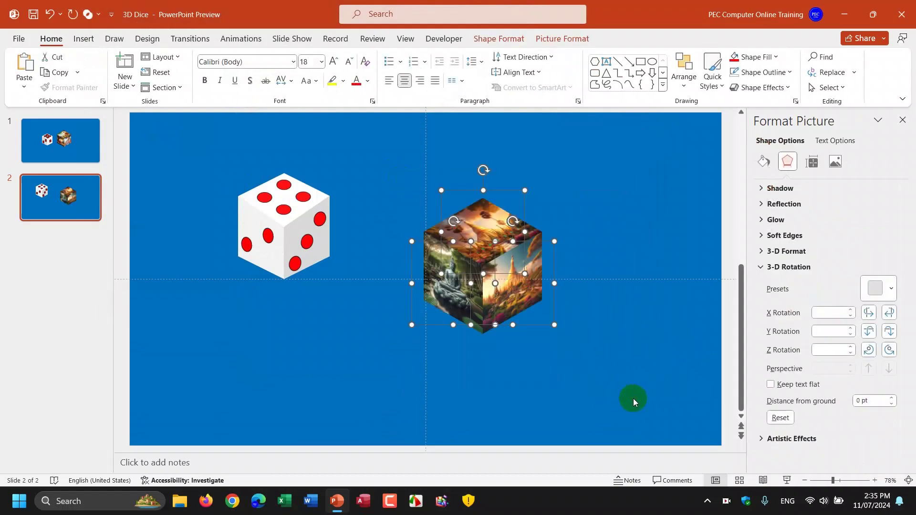
left_click_drag(516, 264, 529, 216)
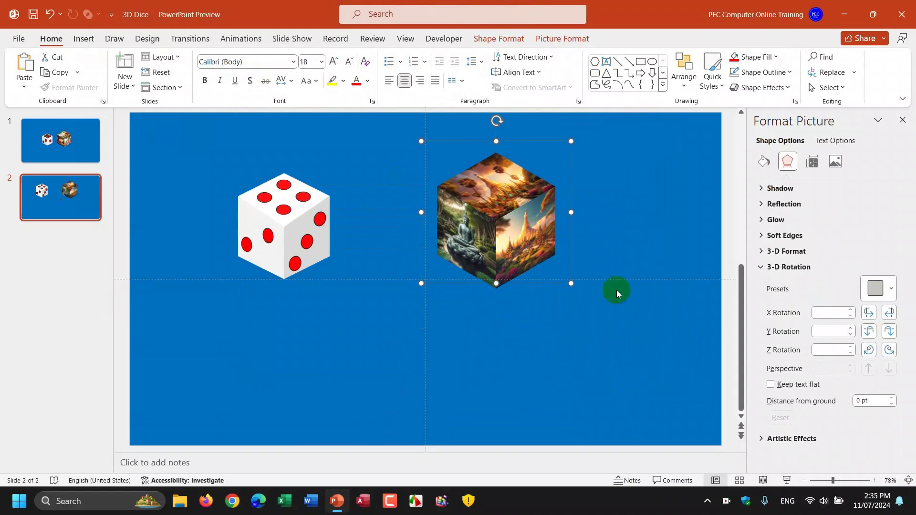
left_click(616, 290)
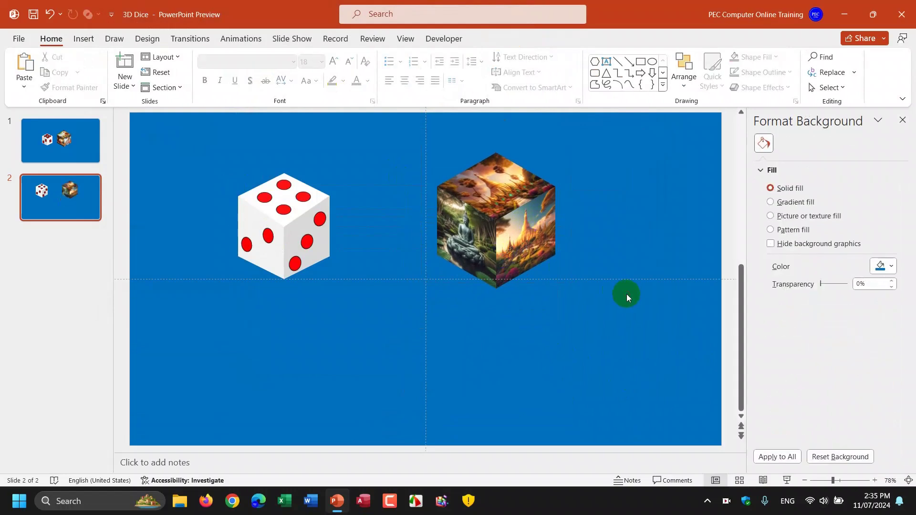